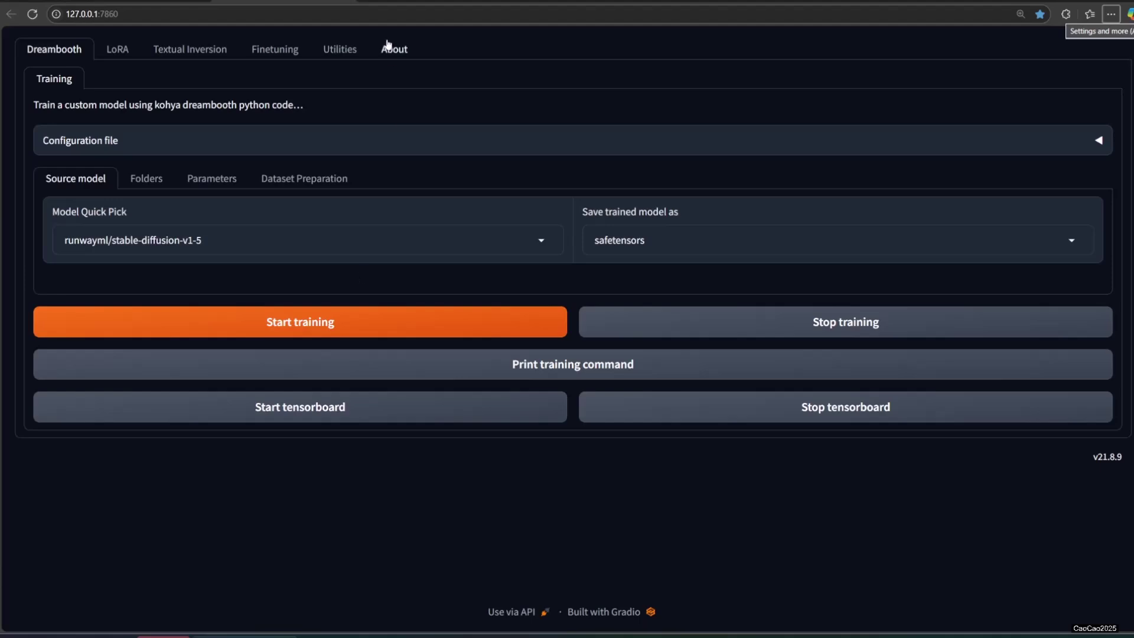
Open the Utilities captioning tools, and in File Explorer show the 10_inuyasha training images as large thumbnails.
click(342, 53)
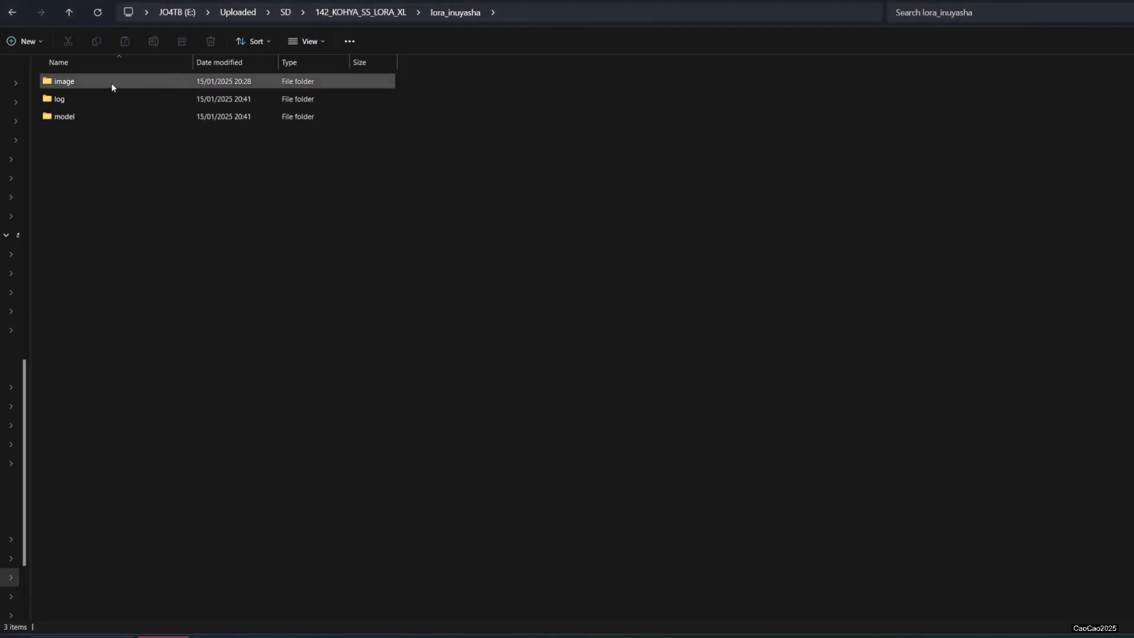
double_click(111, 82)
click(84, 86)
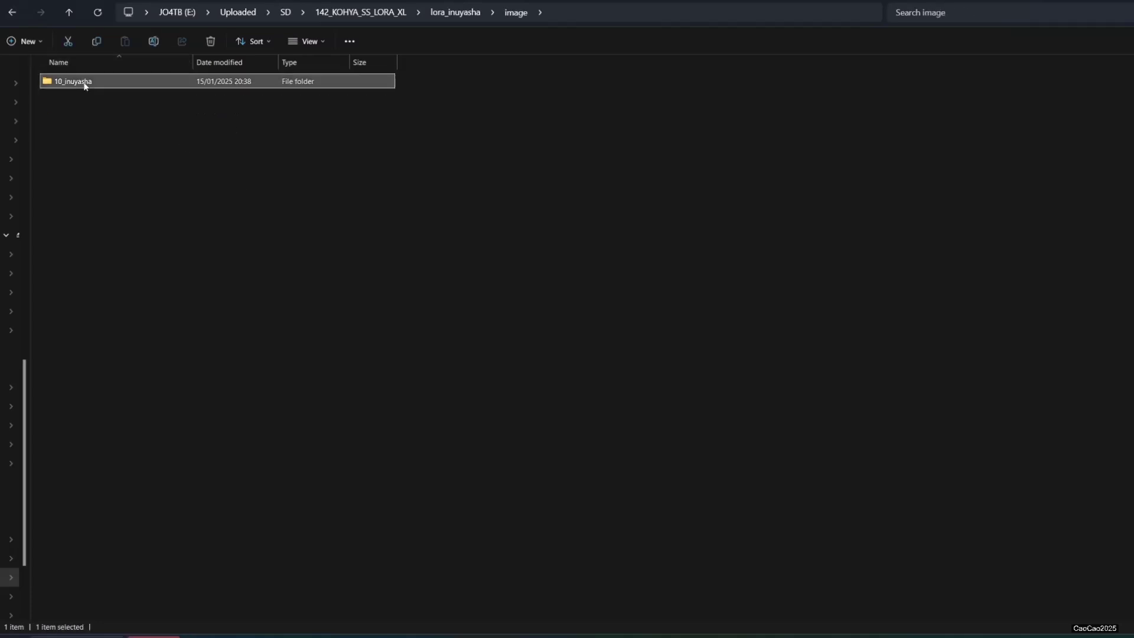
double_click(84, 85)
right_click(344, 243)
mouse_move(420, 255)
click(567, 248)
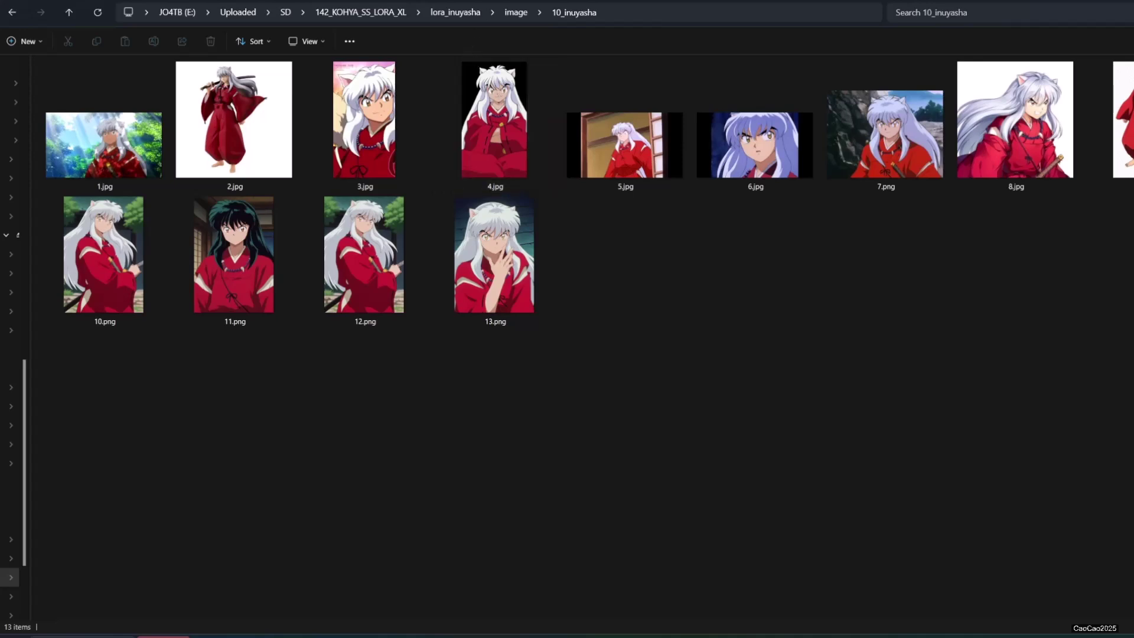
Look into the log and model subfolders of the lora_inuyasha project folder and return to the project folder.
click(516, 12)
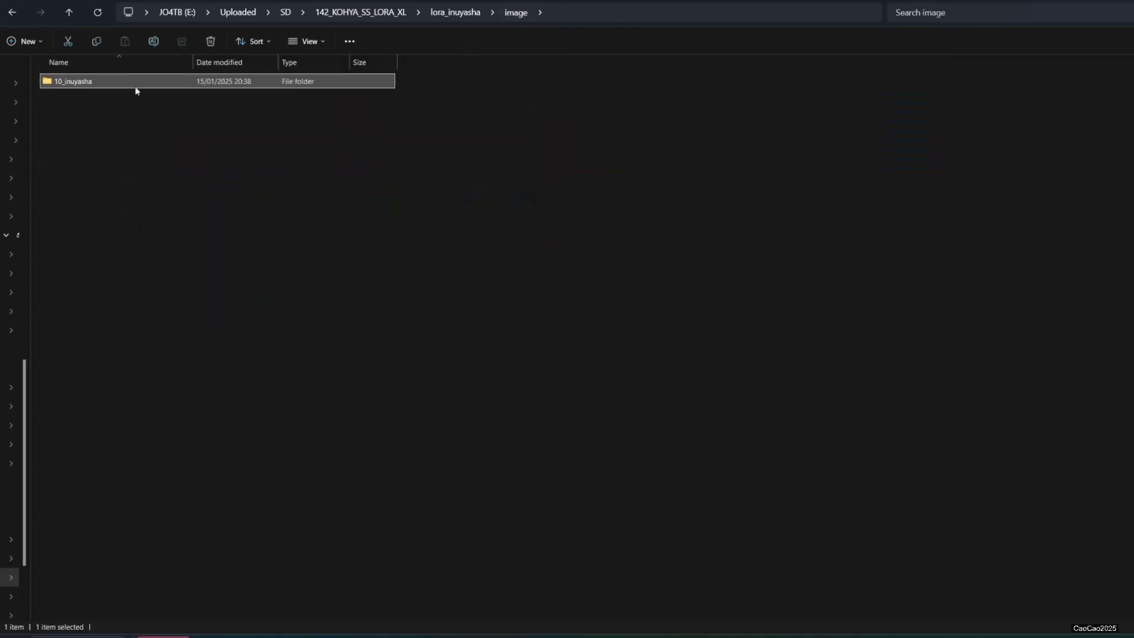
click(455, 12)
double_click(105, 99)
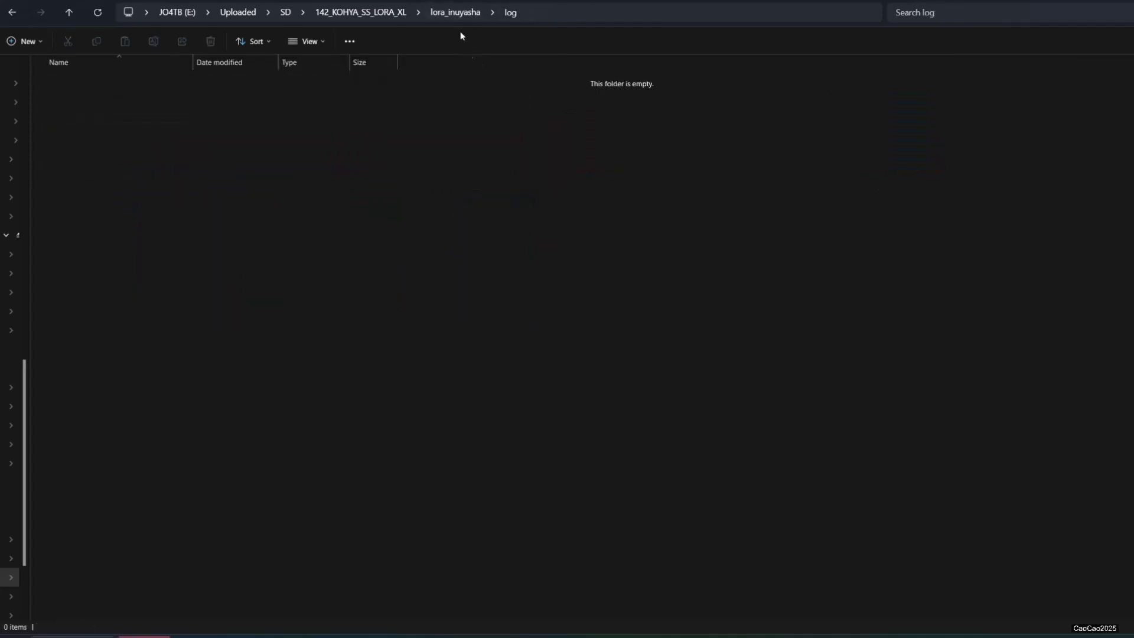
click(454, 13)
double_click(174, 116)
click(455, 12)
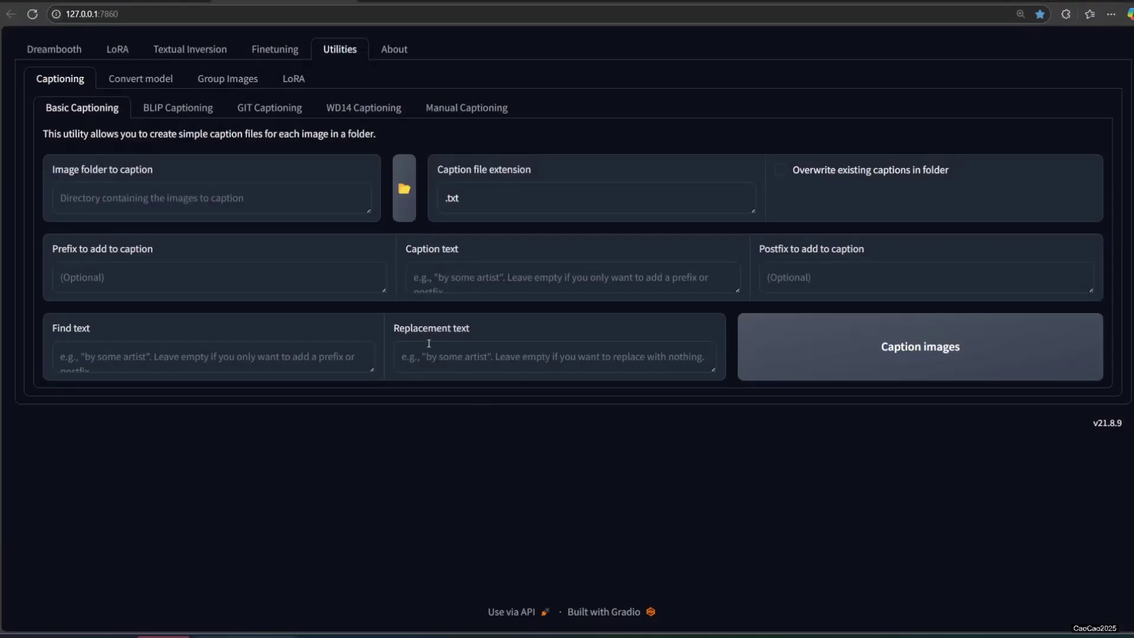
For BLIP captioning in kohya_ss, choose lora_inuyasha/image/10_inuyasha as the image folder to caption.
click(172, 111)
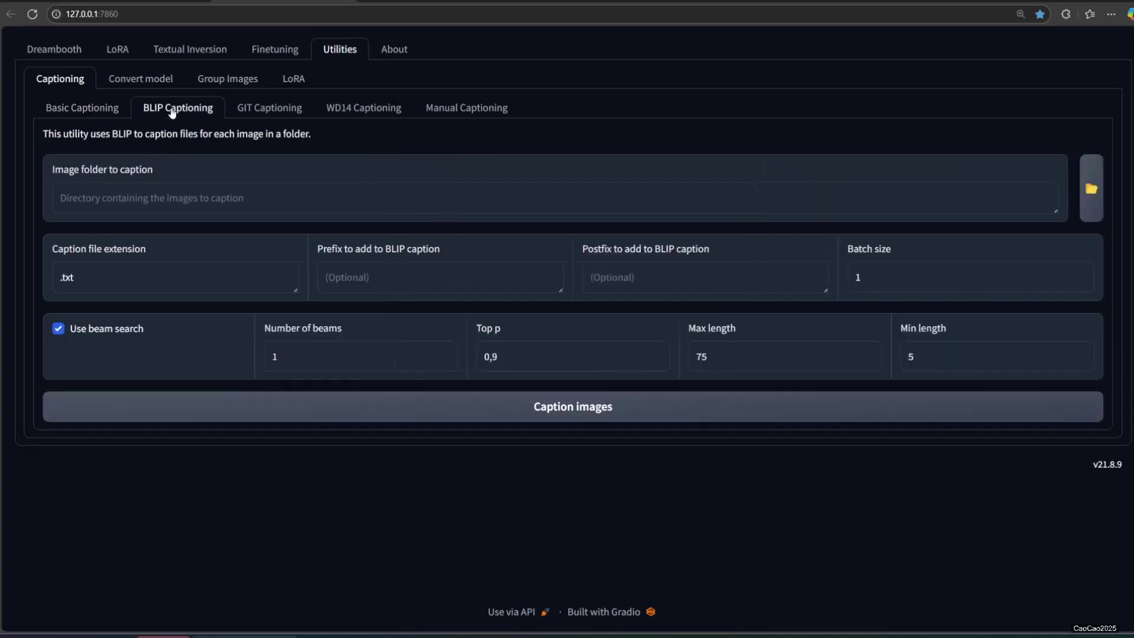
click(252, 201)
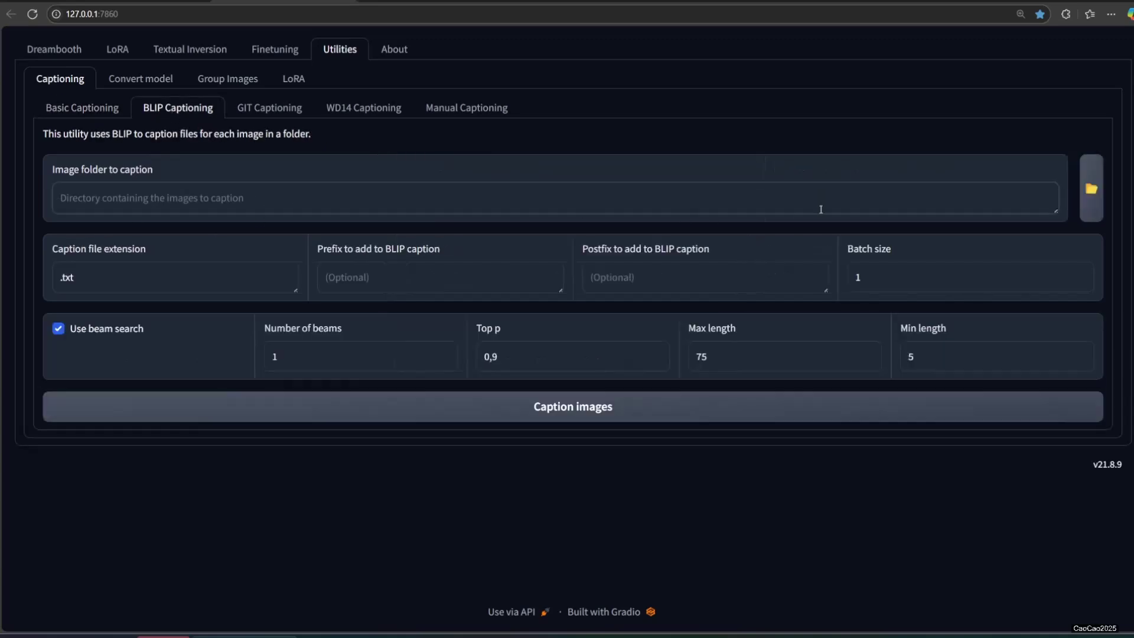
click(1091, 189)
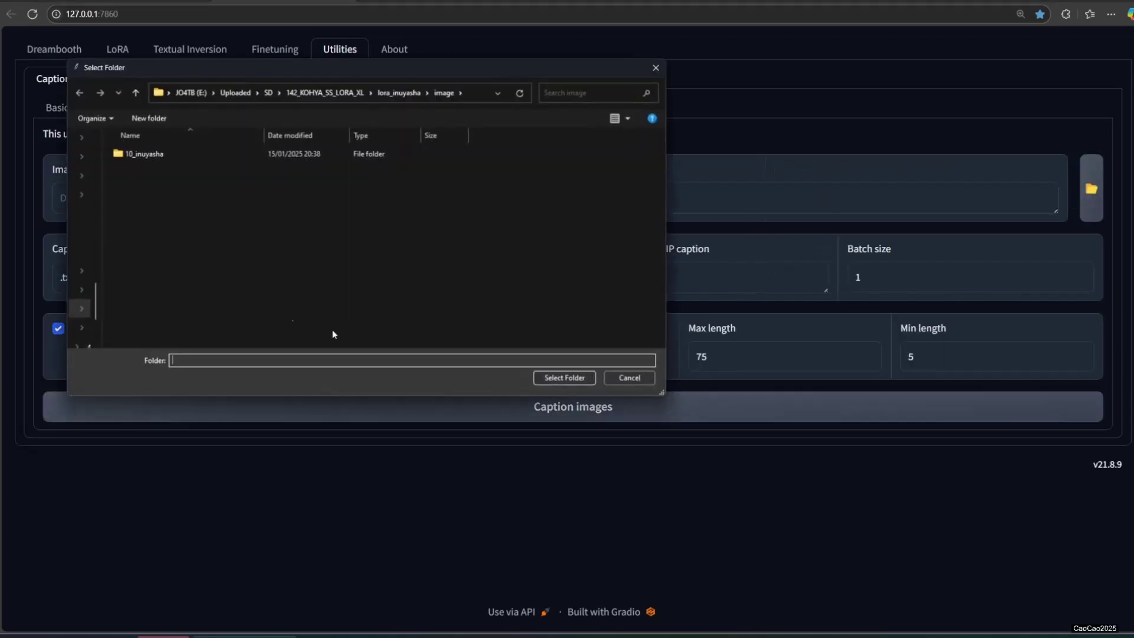
double_click(143, 157)
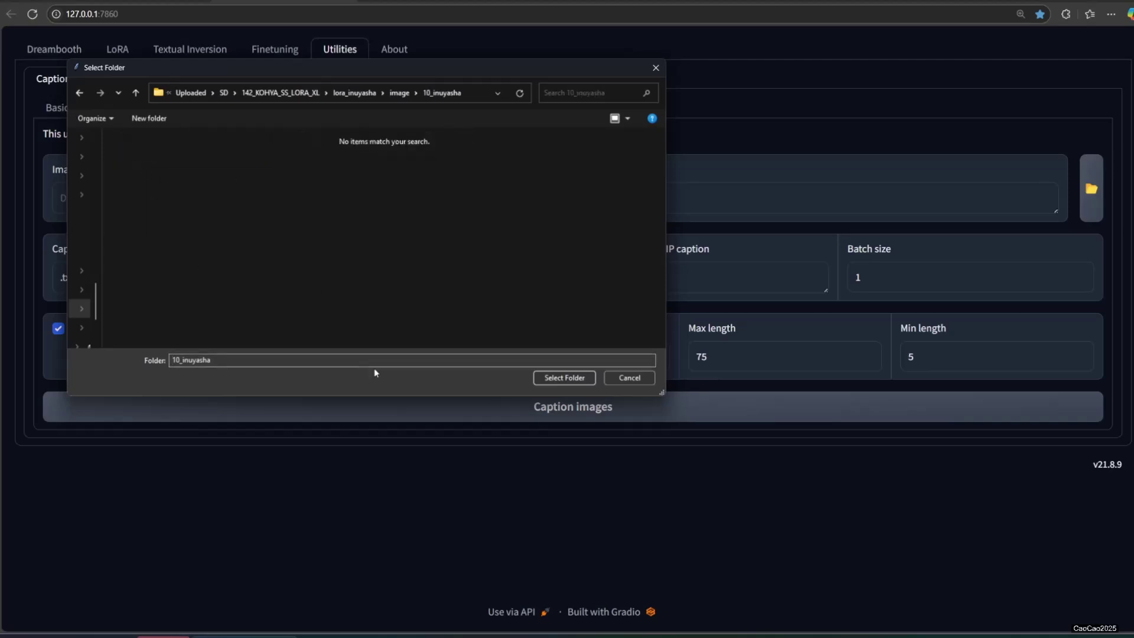
click(575, 378)
Set the BLIP caption prefix to "inuyasha," and run captioning on the images.
click(357, 279)
text(inuyasha,)
click(562, 412)
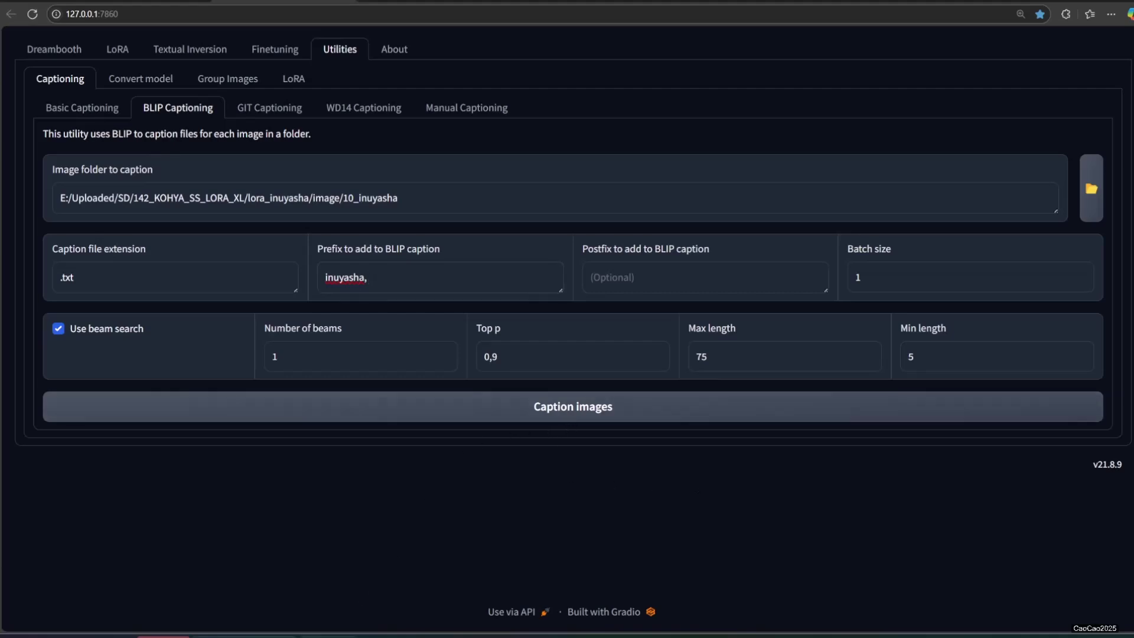
Check the captioning log, then in 1.txt of the 10_inuyasha folder replace "woman" with "man" and "dress" with "robe" and save.
click(311, 635)
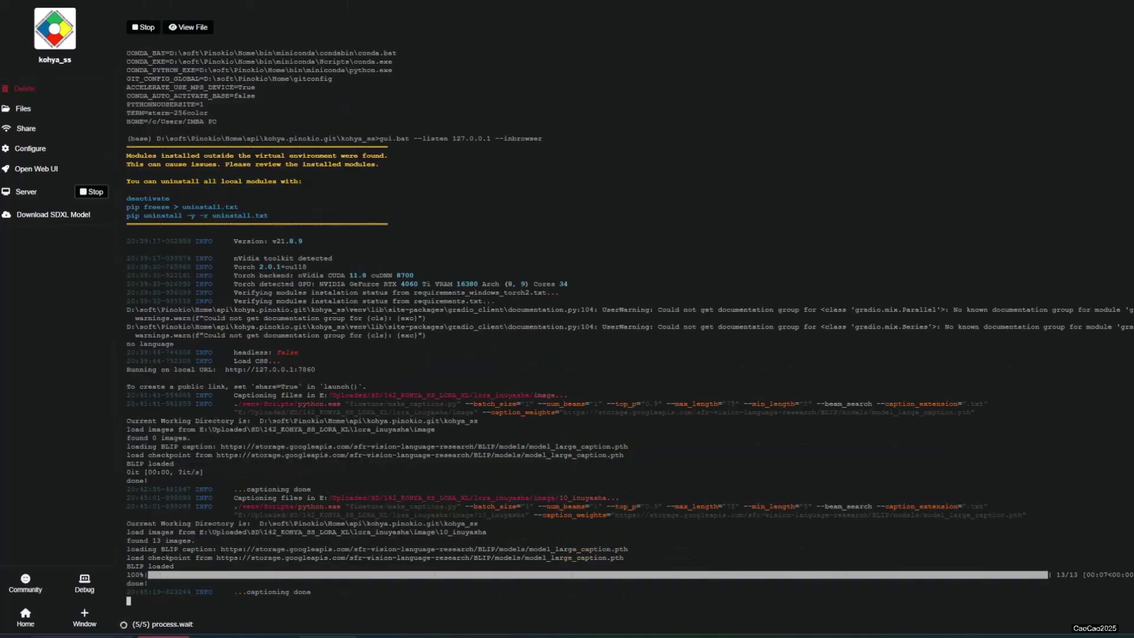
click(64, 636)
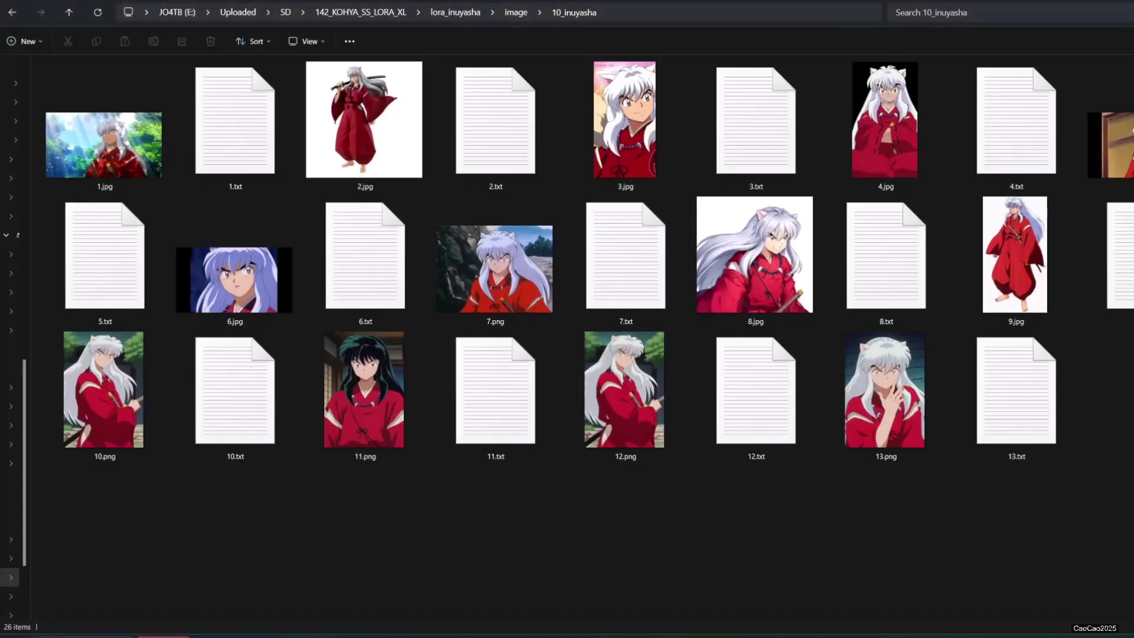
double_click(223, 176)
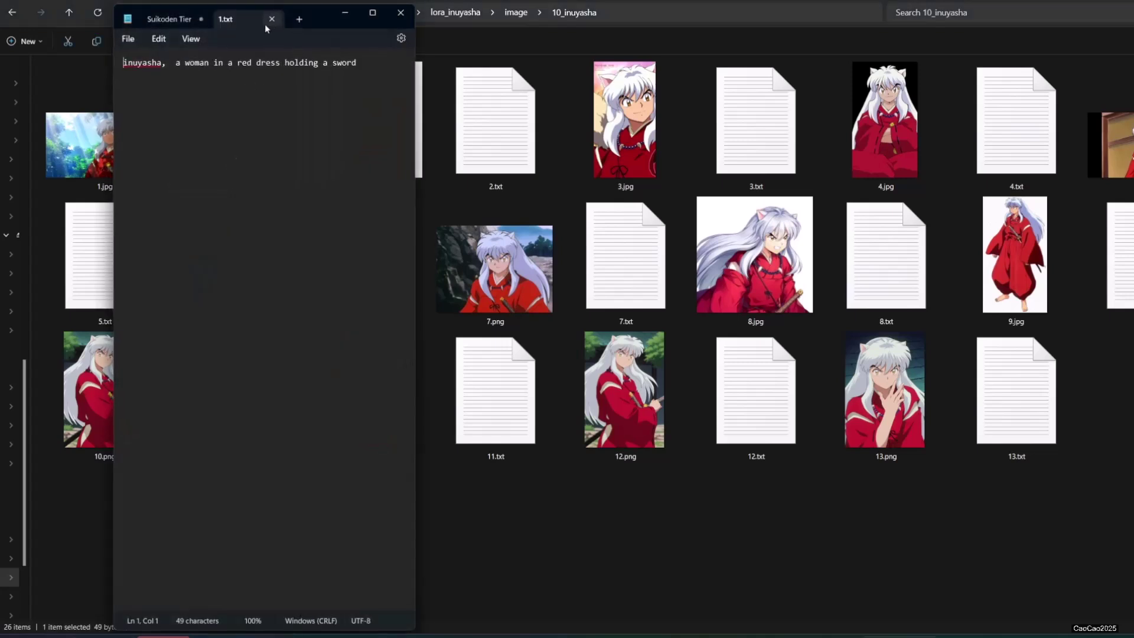
double_click(192, 63)
text(man)
double_click(253, 63)
text(robe)
key(ctrl+s)
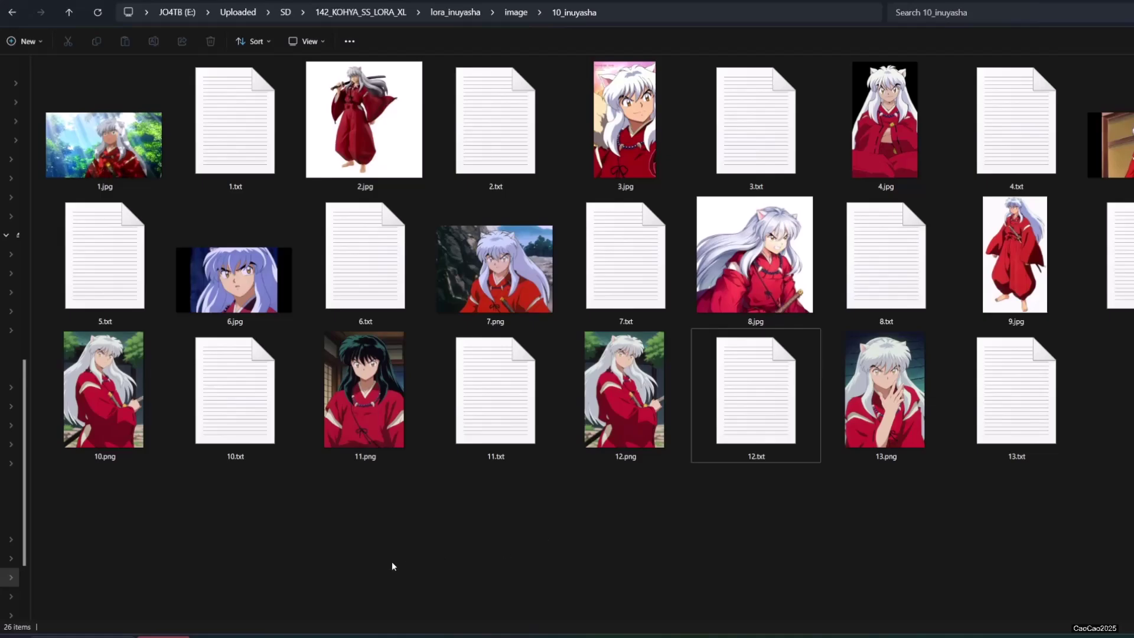
In kohya_ss, set the LoRA training source to a custom SDXL model, using juggernautXL_juggXIByRundiffusion.safetensors as the pretrained model.
click(266, 637)
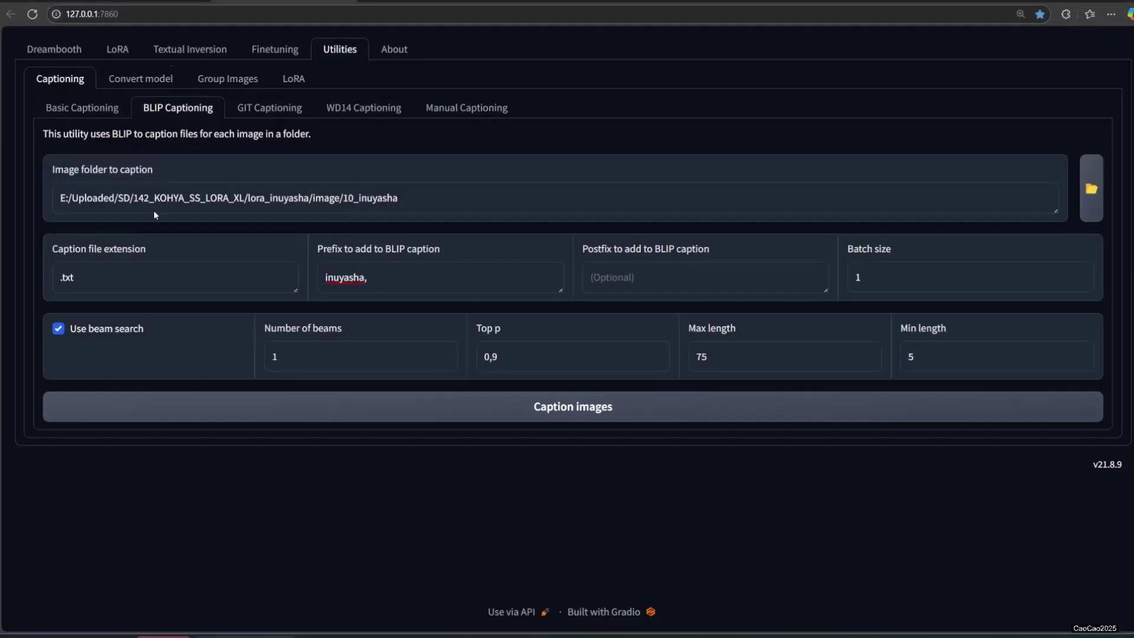
click(118, 51)
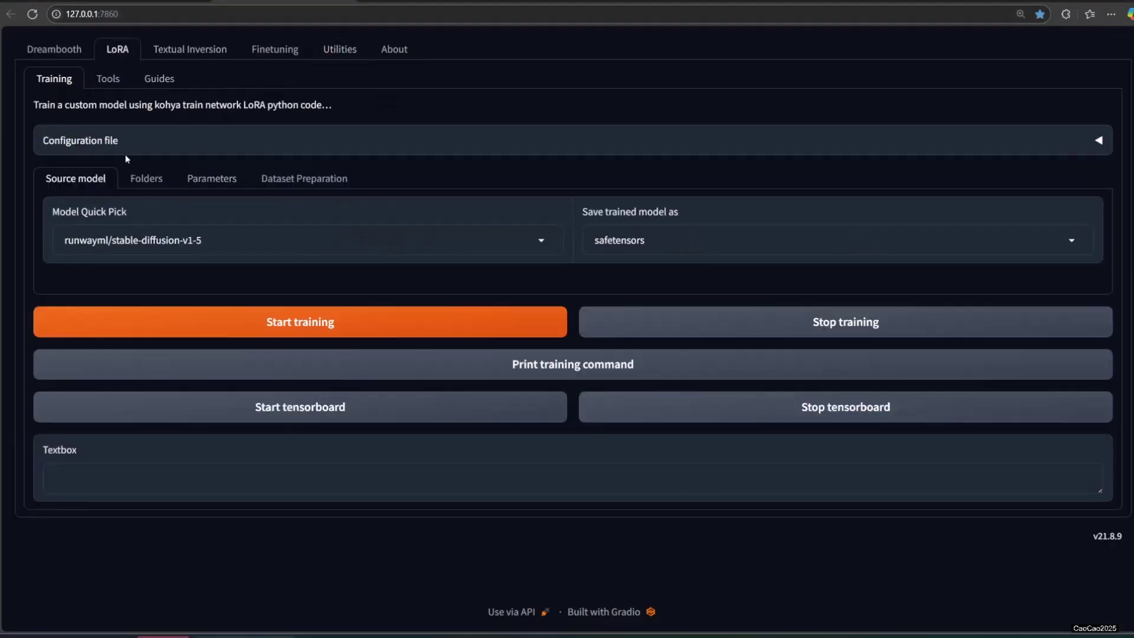
click(245, 241)
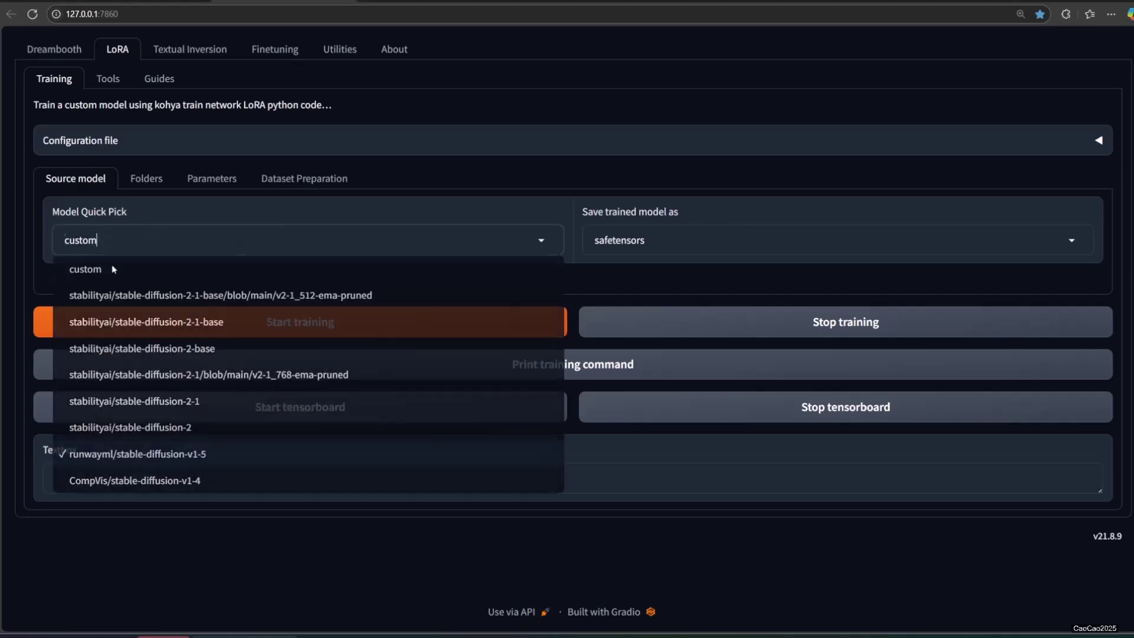
click(112, 267)
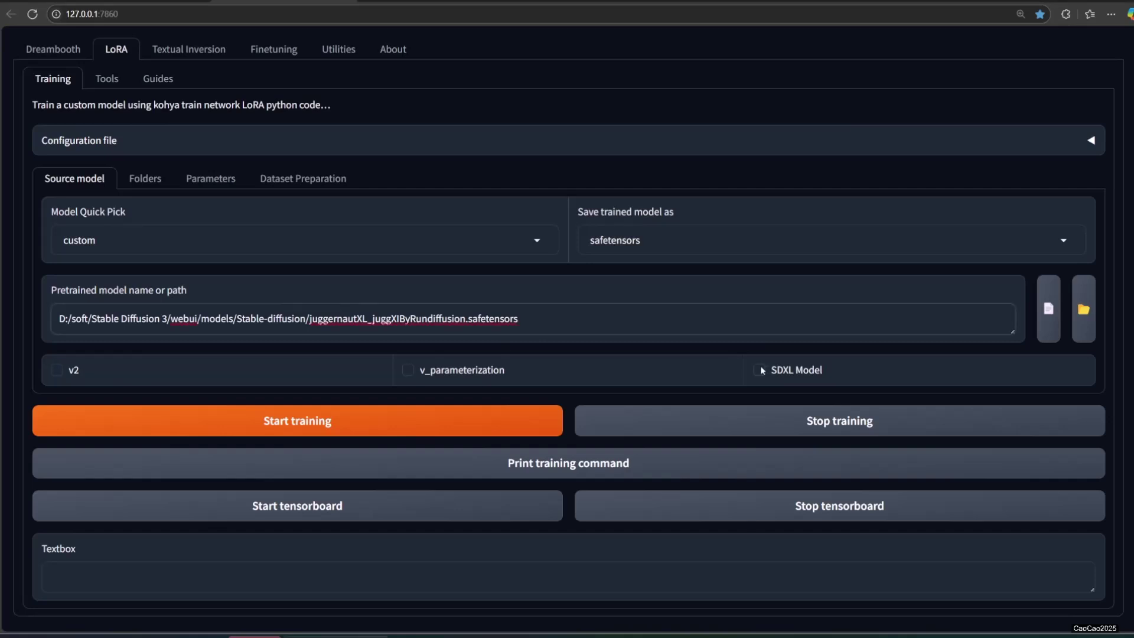
click(760, 370)
Set the LoRA training image folder to E:/Uploaded/SD/142_KOHYA_SS_LORA_XL/lora_inuyasha/image.
click(150, 180)
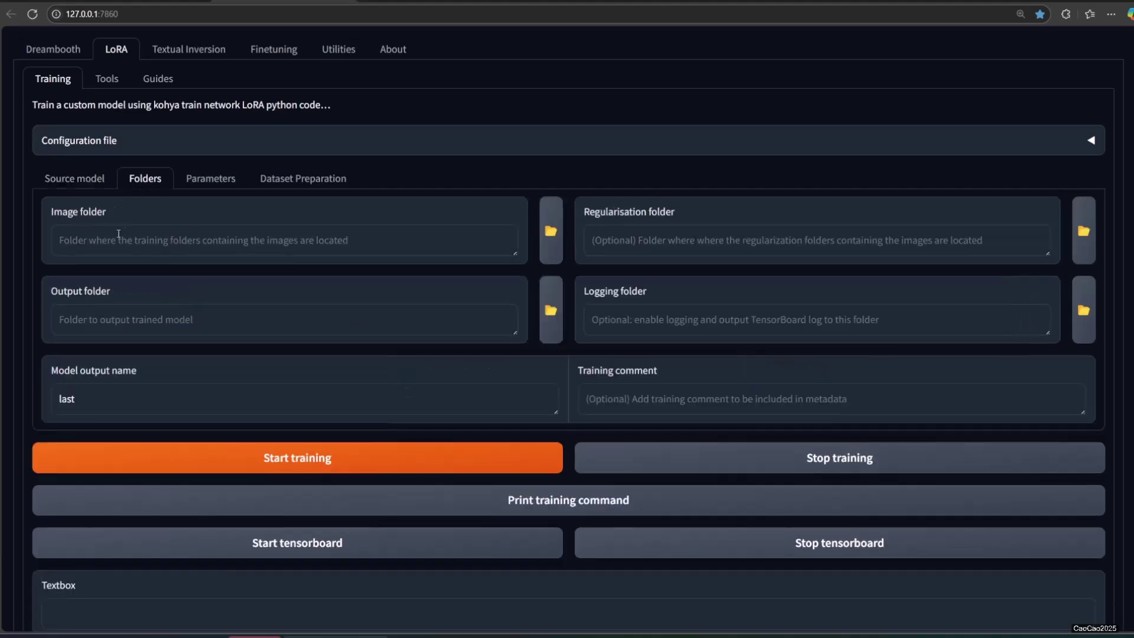
click(550, 233)
click(742, 425)
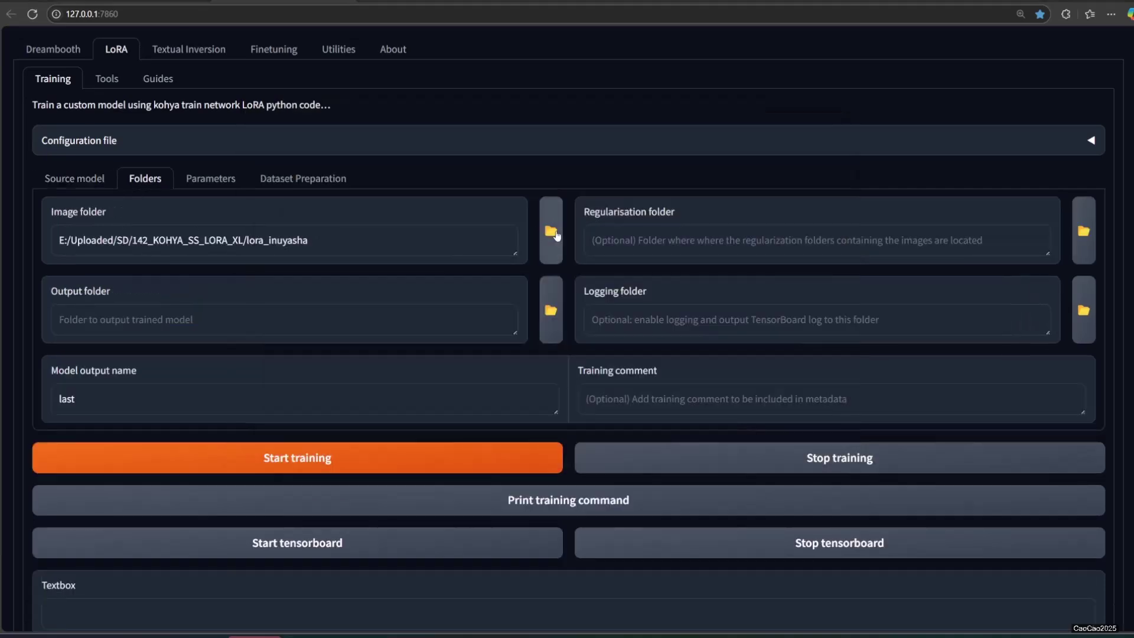
click(546, 235)
double_click(355, 202)
click(743, 425)
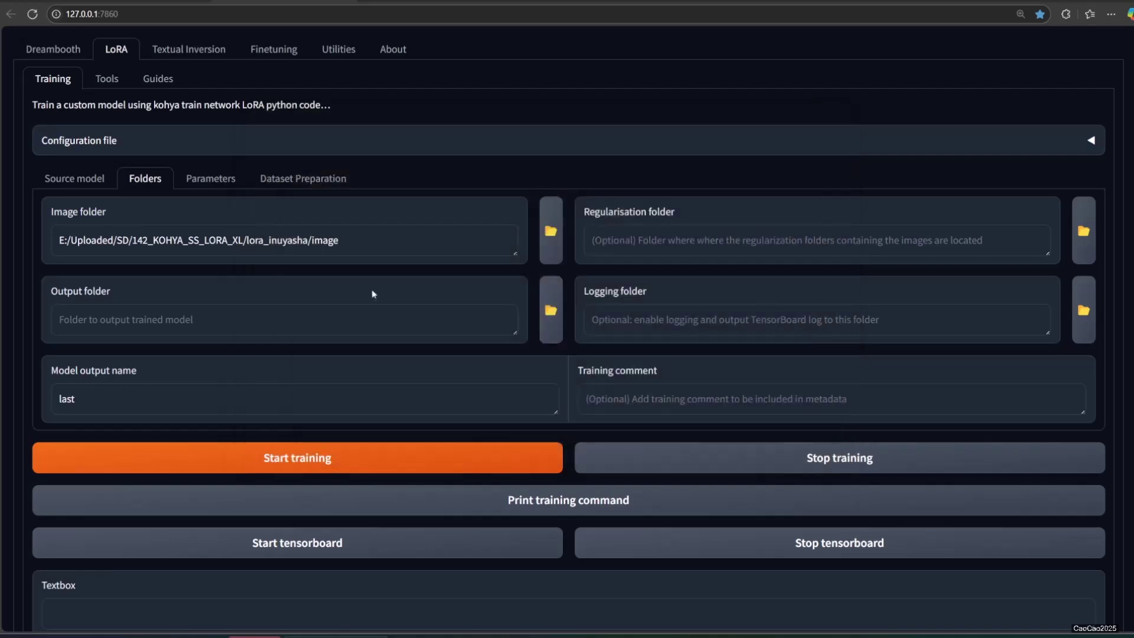
Set the output folder to lora_inuyasha/model and the logging folder to lora_inuyasha/log.
click(552, 232)
click(575, 142)
click(413, 235)
click(737, 422)
click(1083, 310)
click(576, 141)
double_click(375, 220)
click(742, 425)
scroll(329, 412, down, 2)
scroll(473, 410, up, 2)
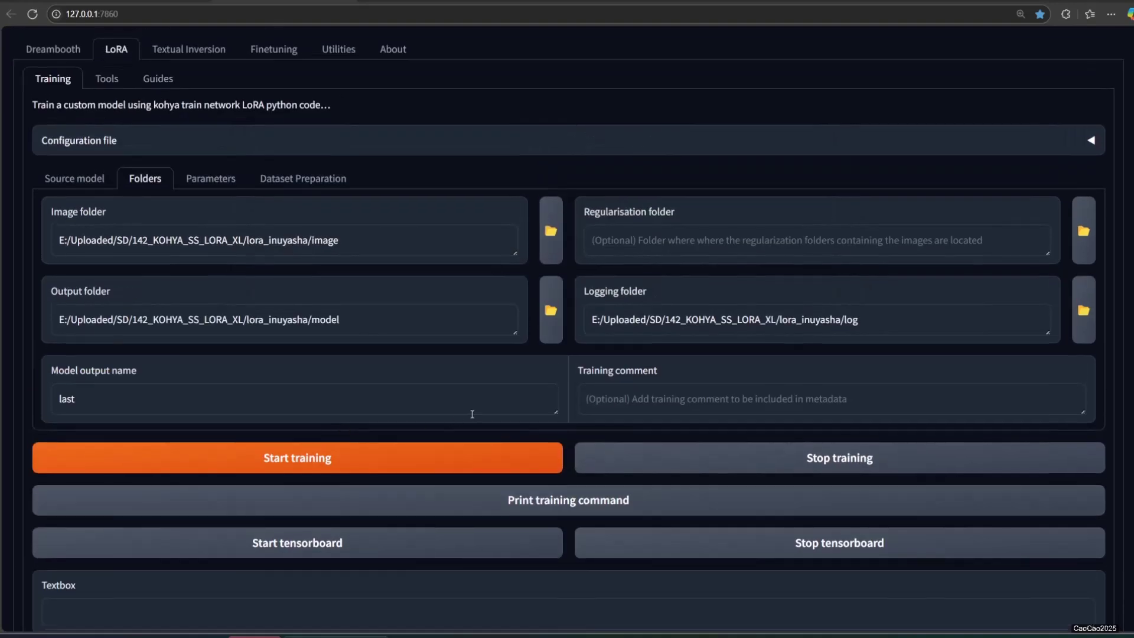
Load the training parameter preset "SDXL - LoRA AI_characters standard v1.1".
click(235, 184)
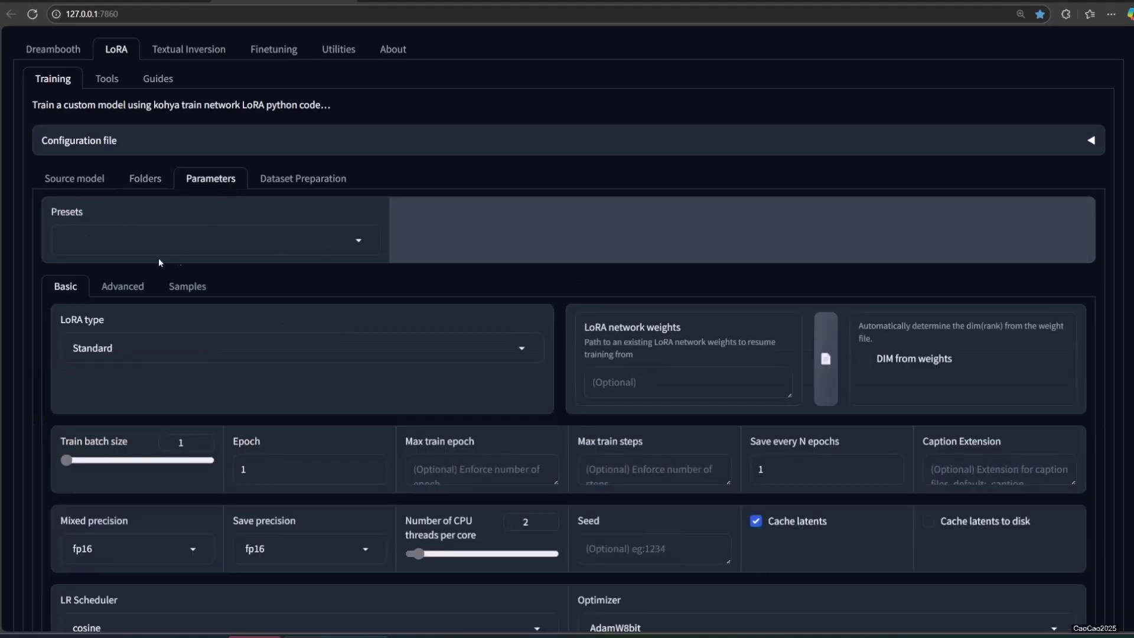
click(313, 243)
scroll(237, 414, down, 3)
click(233, 461)
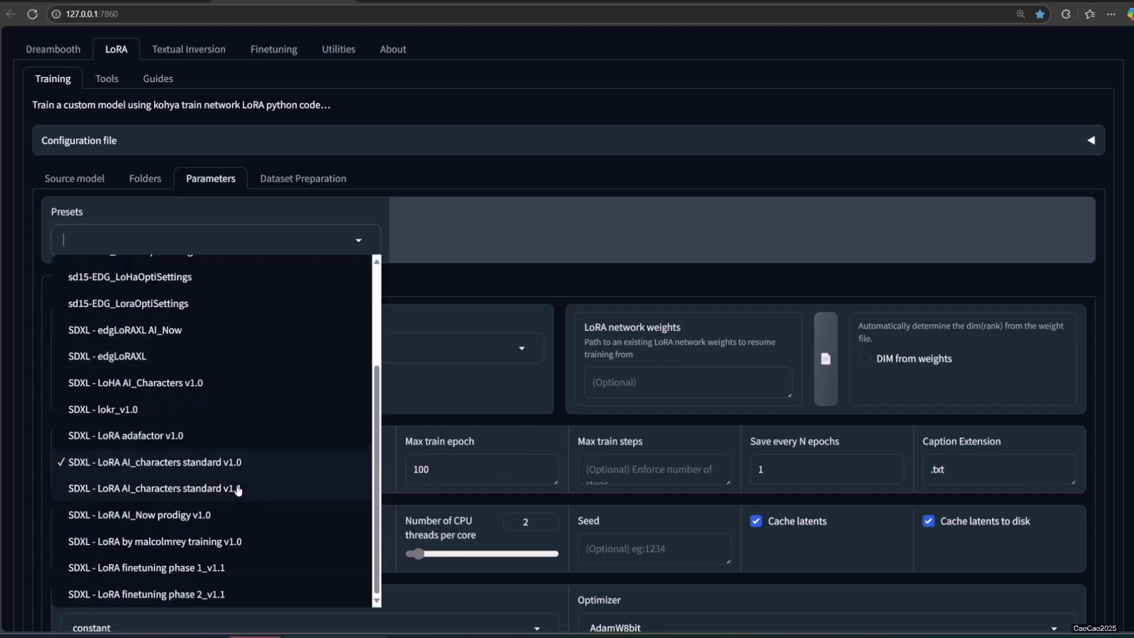
click(238, 489)
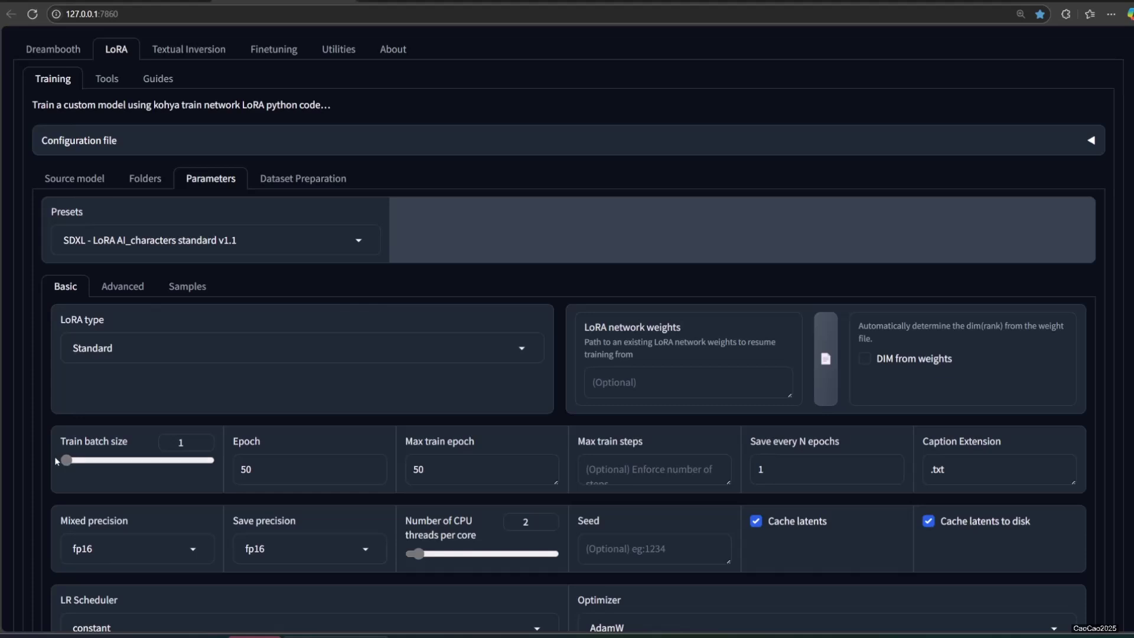
Set the model to save every 10 epochs, and review the learning rate, max resolution and network rank settings.
scroll(300, 355, down, 2)
text(0)
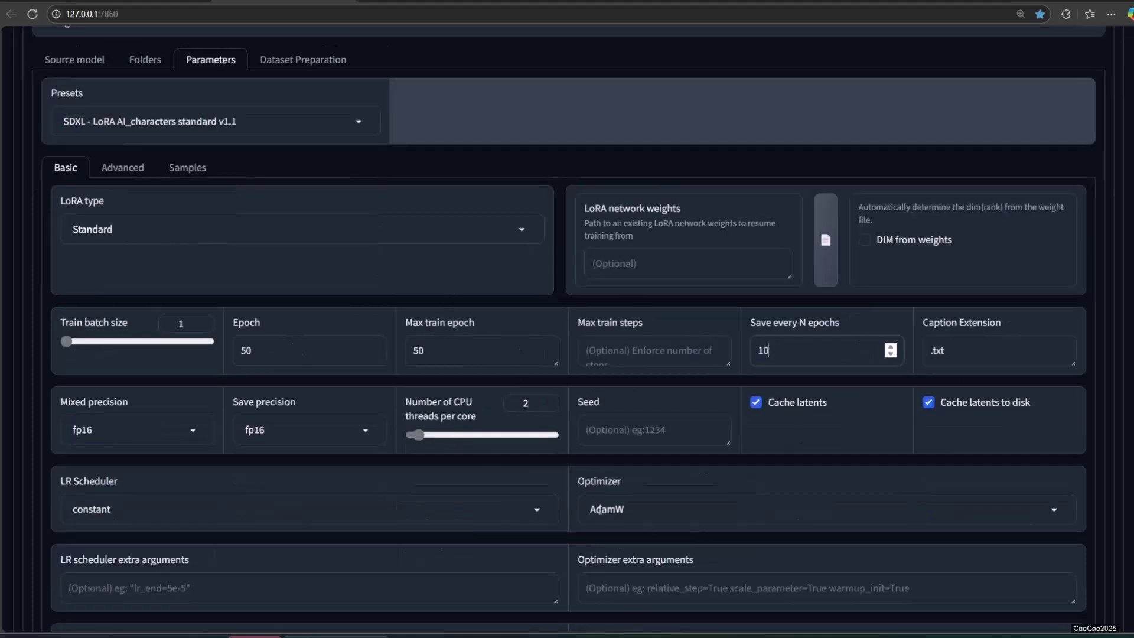
scroll(547, 501, down, 3)
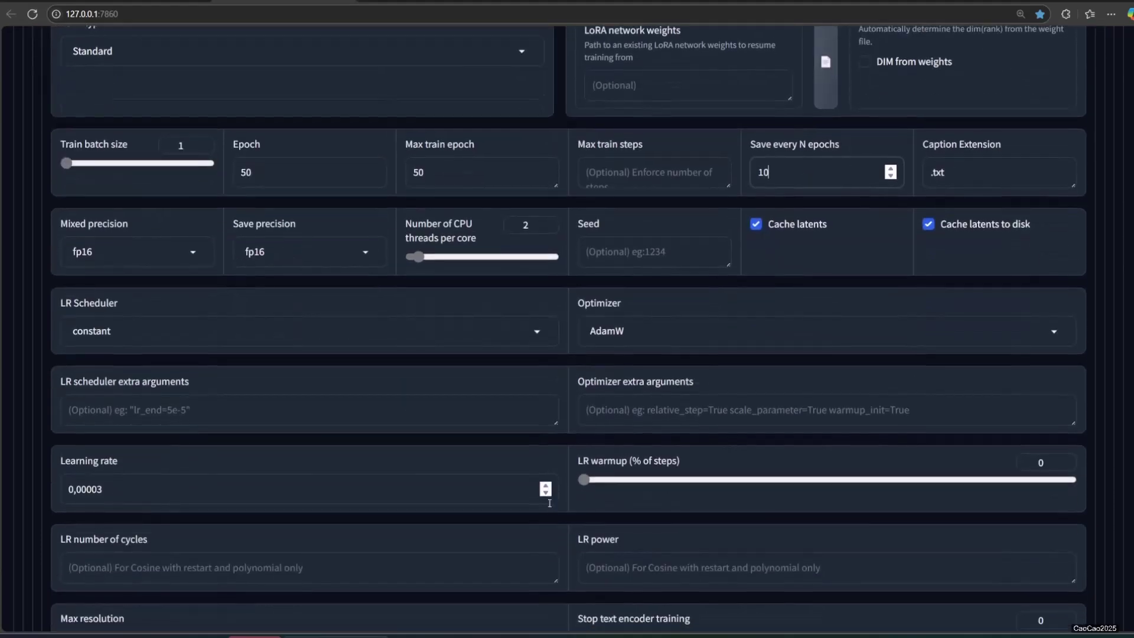
scroll(549, 503, down, 7)
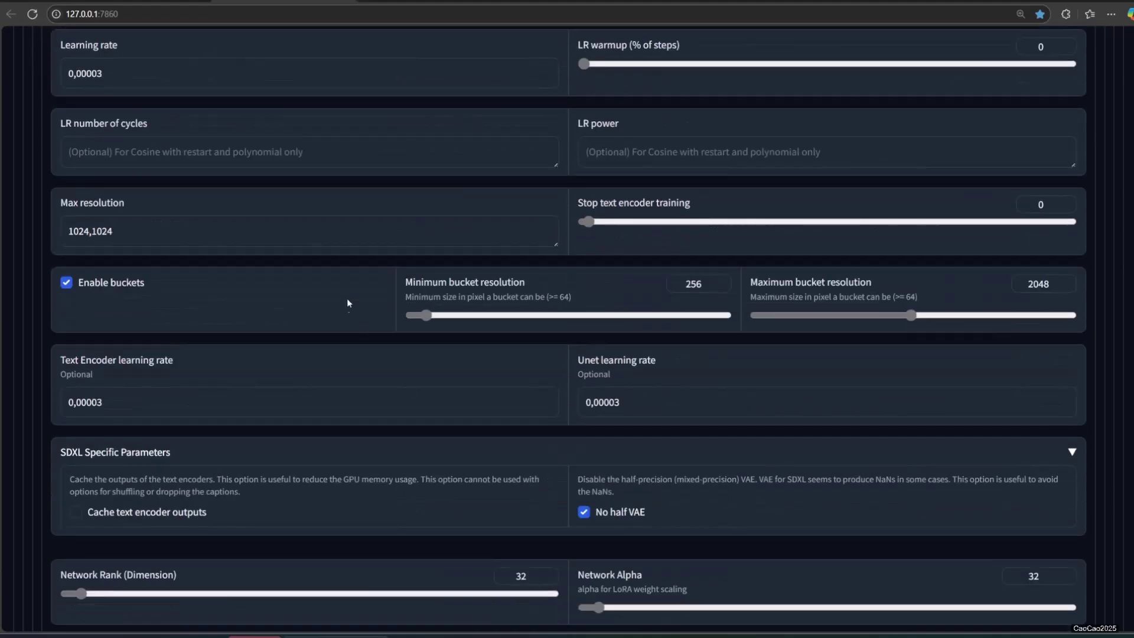
drag(149, 236, 13, 237)
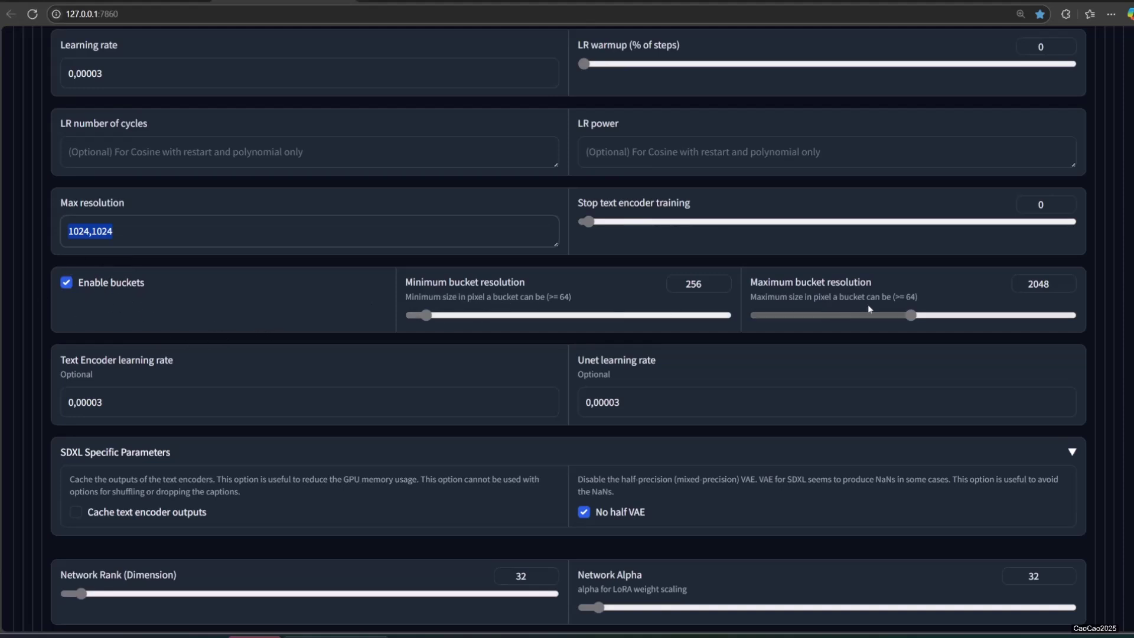
scroll(703, 452, up, 15)
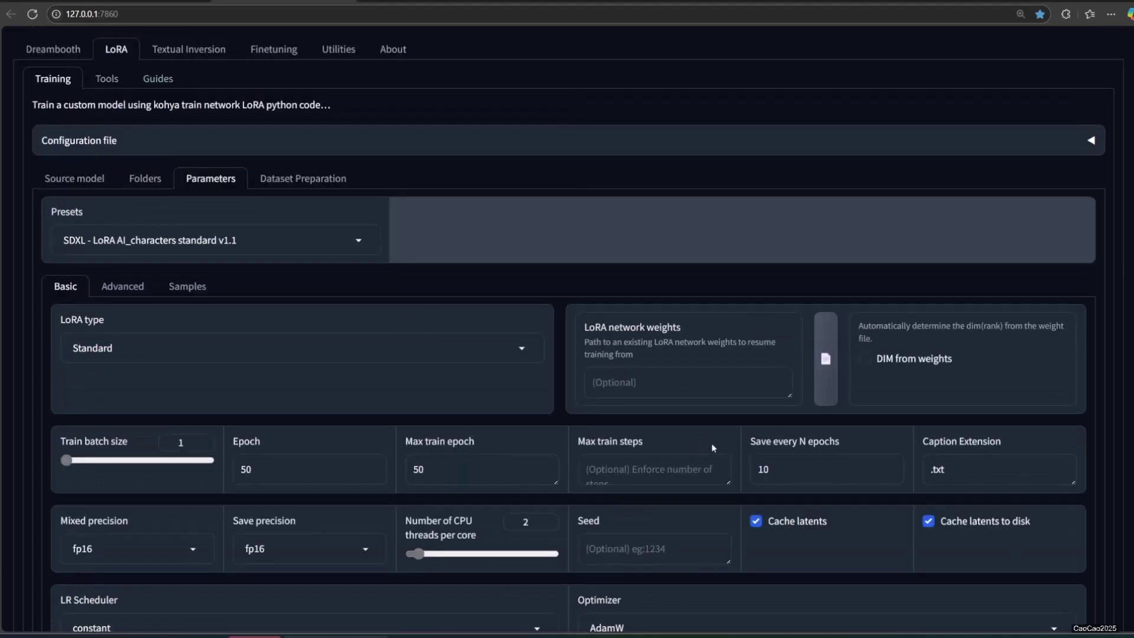
click(101, 183)
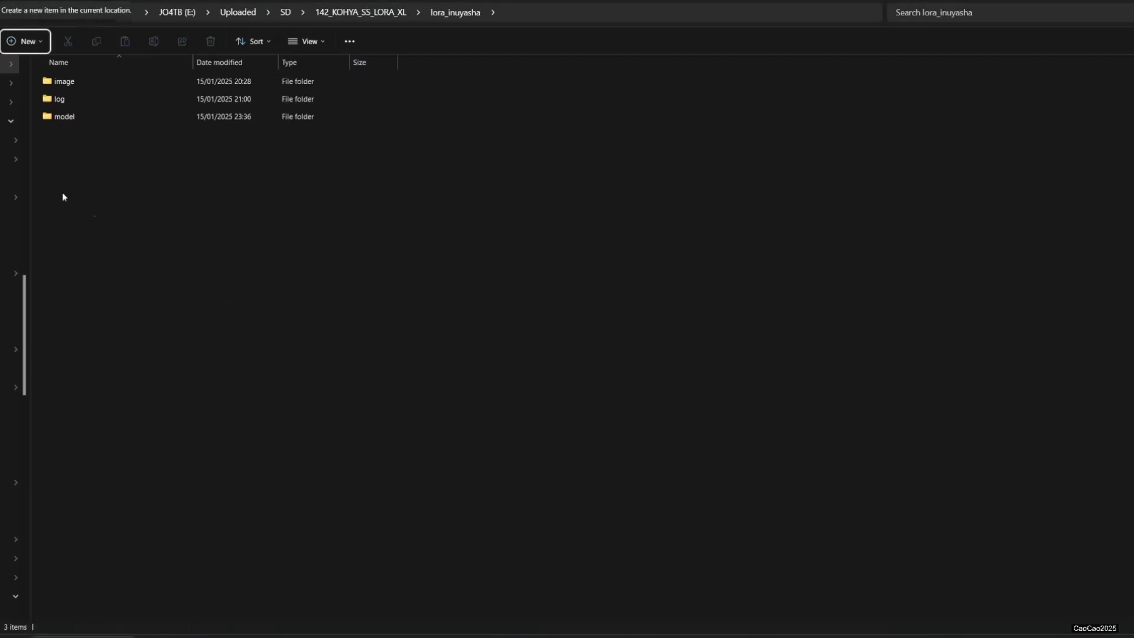
Copy the trained LoRA files from lora_inuyasha/model into webui/models/Lora and switch to the Stable Diffusion web UI.
double_click(71, 118)
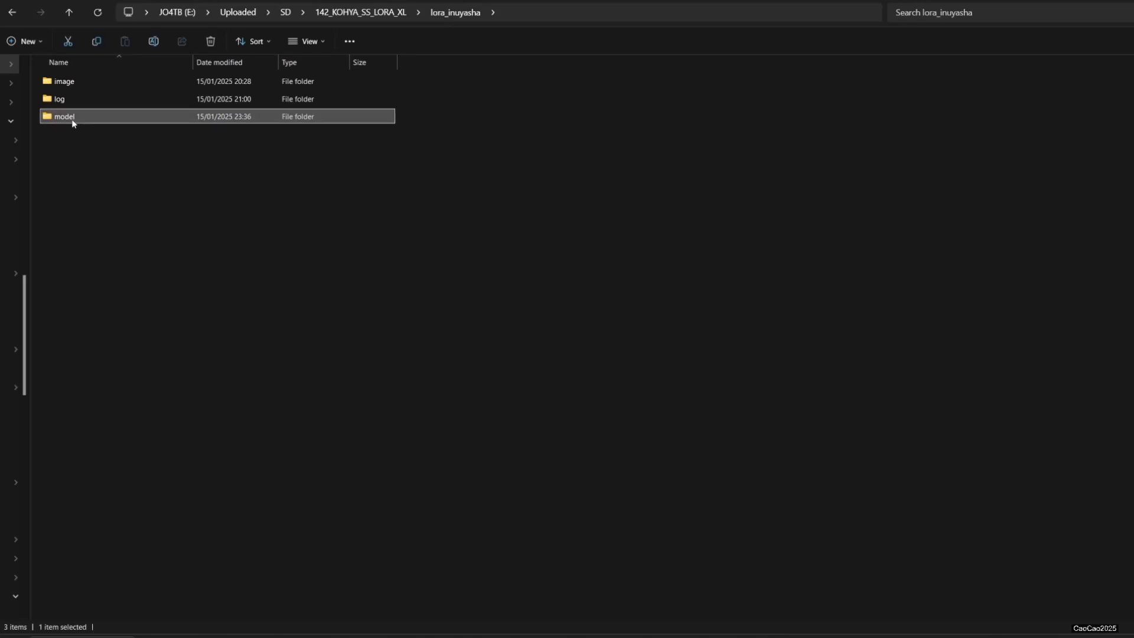
click(78, 98)
ctrl+click(91, 134)
ctrl+shift+click(91, 187)
key(ctrl+c)
key(alt+Tab)
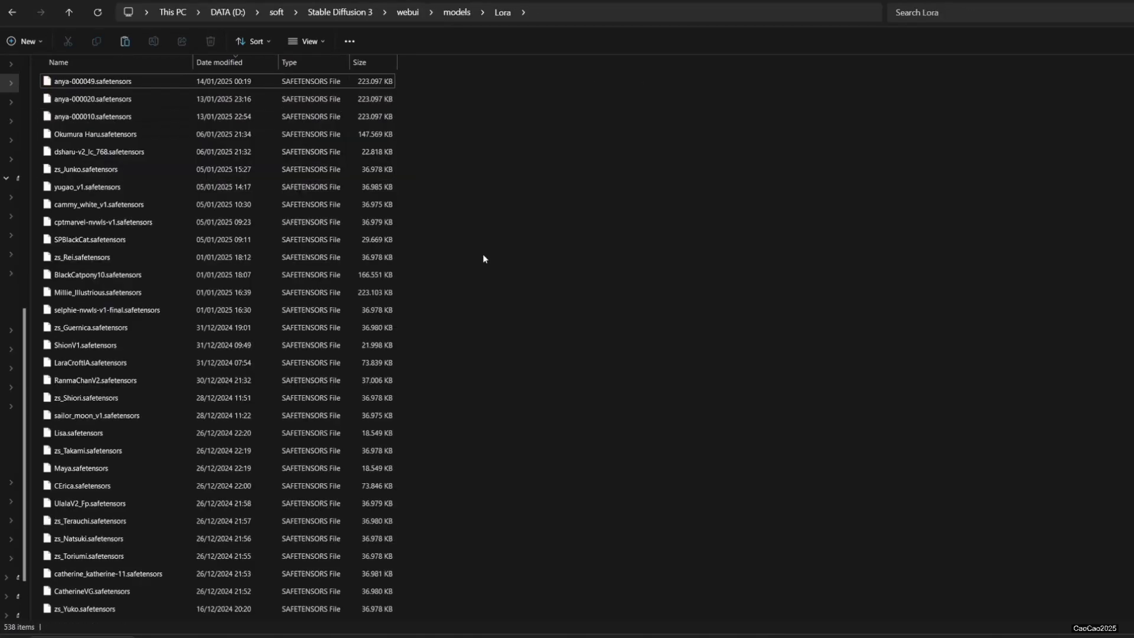
key(ctrl+v)
key(alt+Tab)
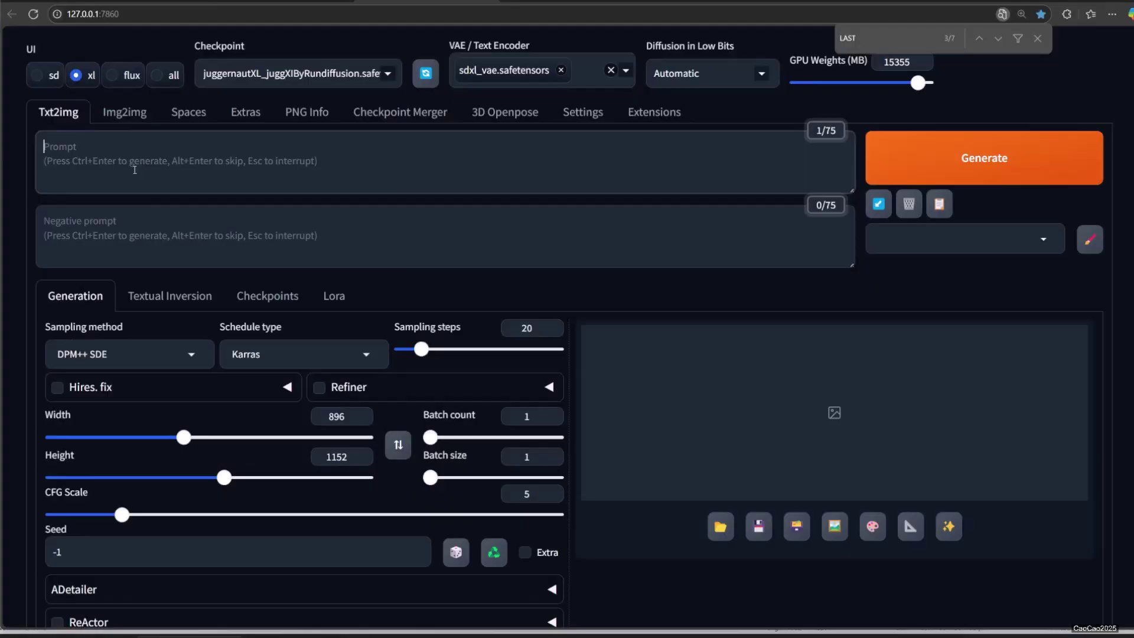
Generate from "masterpiece, high quality, inuyasha, a man with white hair holding a sword wearing a red robe <lora:last:1>" and inspect the image enlarged.
key(ctrl+v)
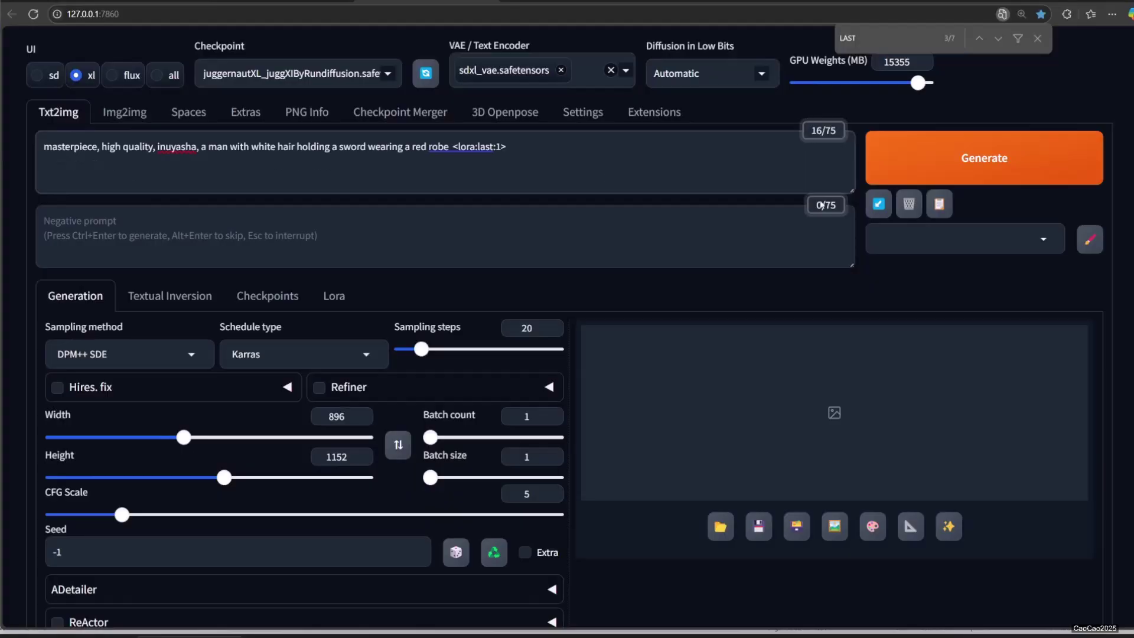
click(931, 177)
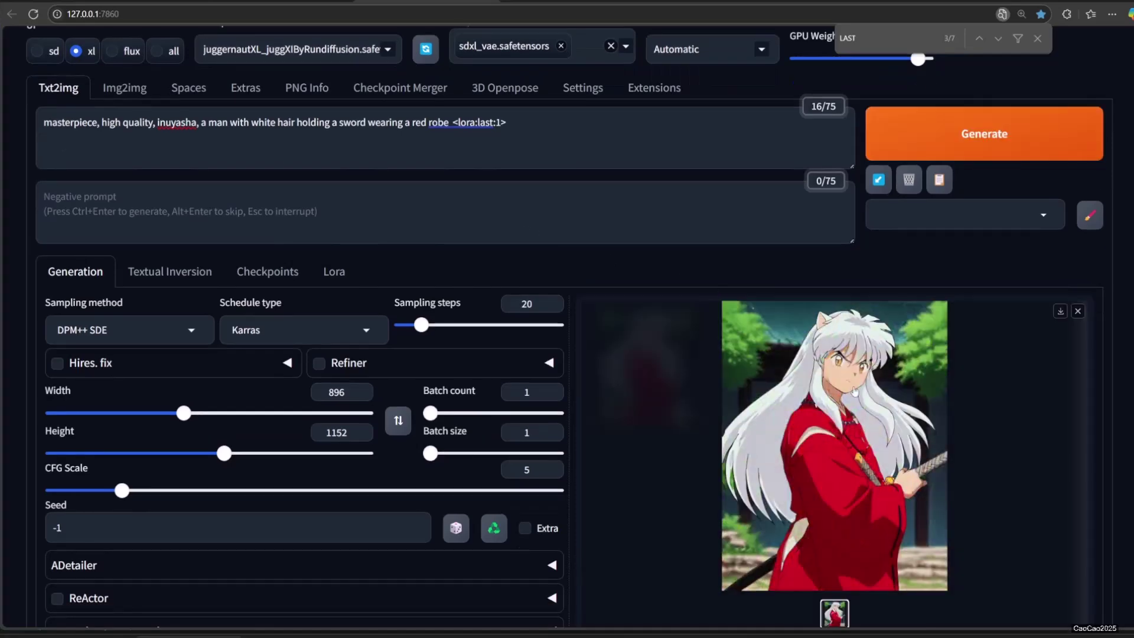
click(852, 385)
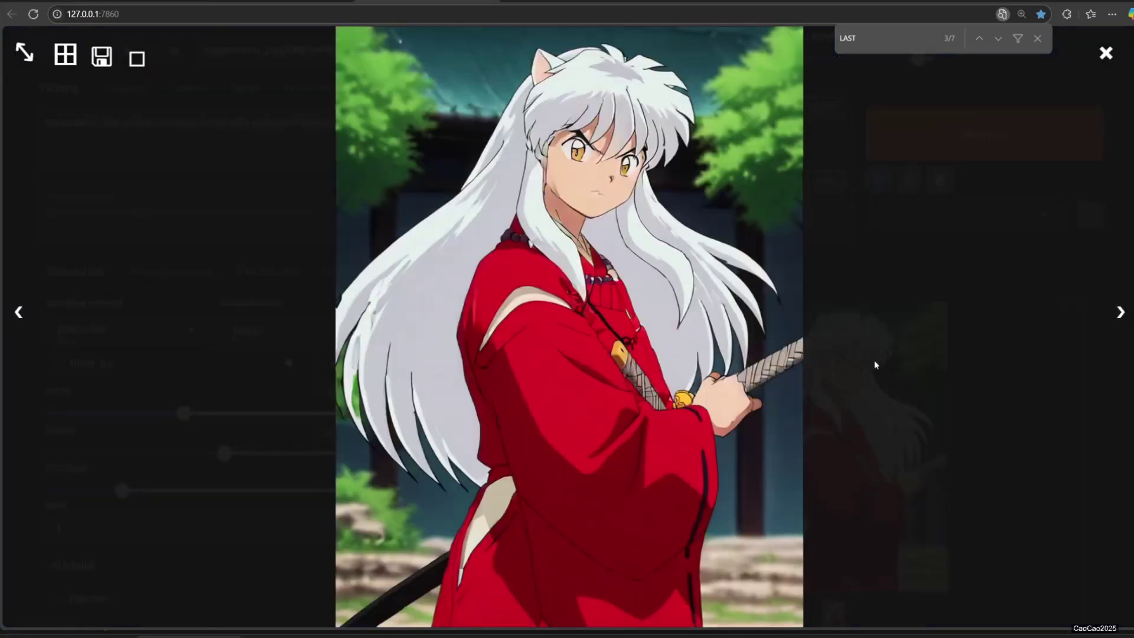
click(903, 389)
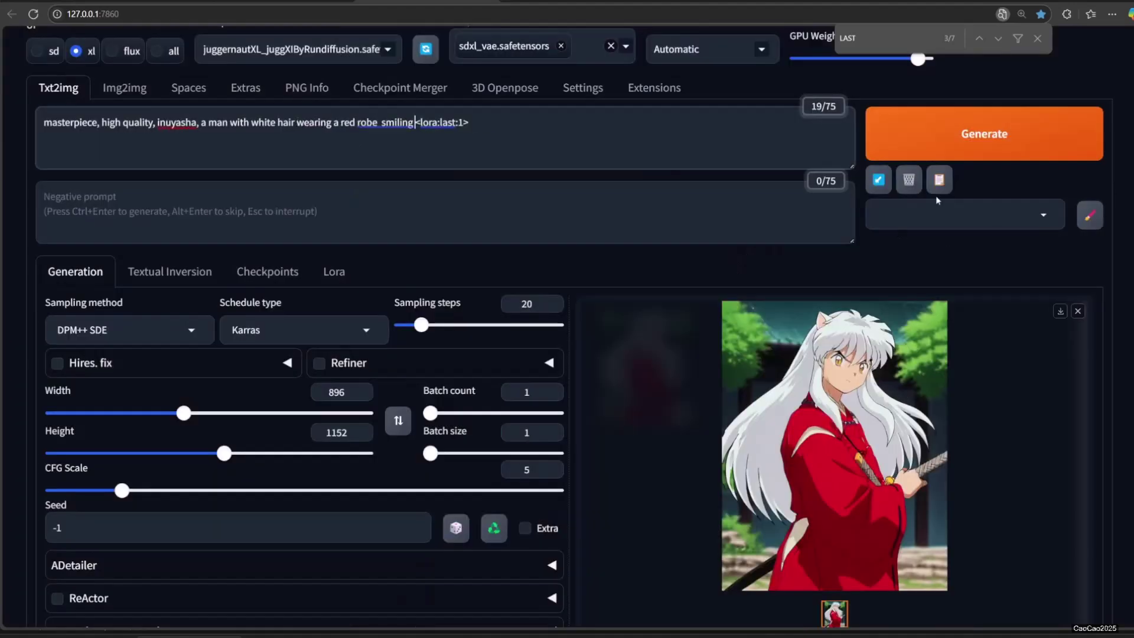
Generate images with "smiling" and with "showing his hand" in the prompt, and inspect each one enlarged.
click(966, 140)
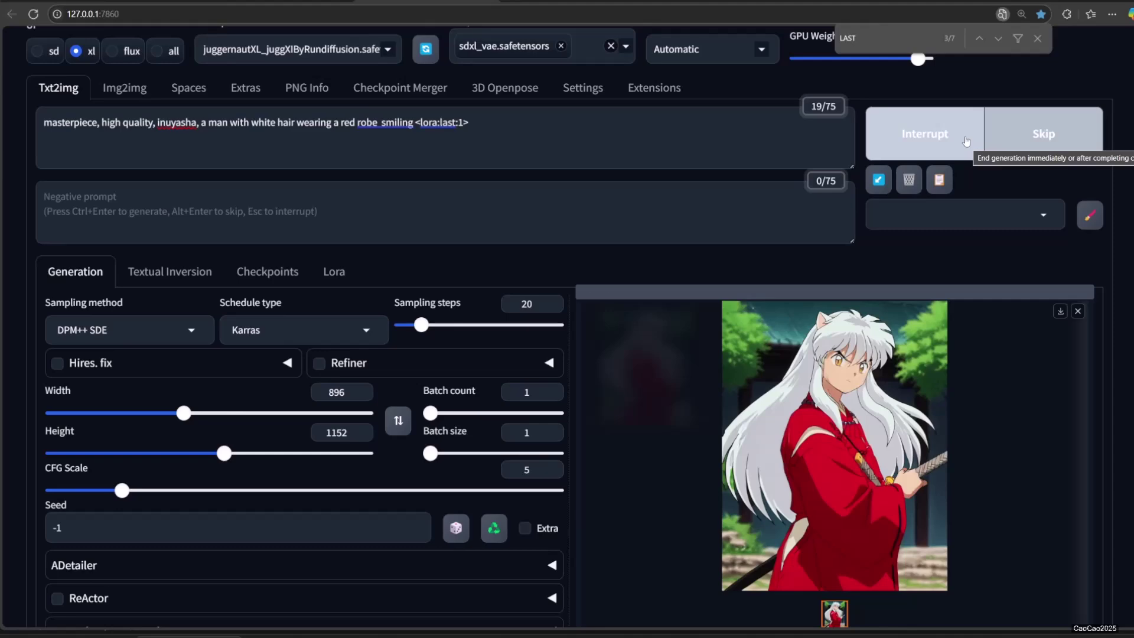
click(857, 381)
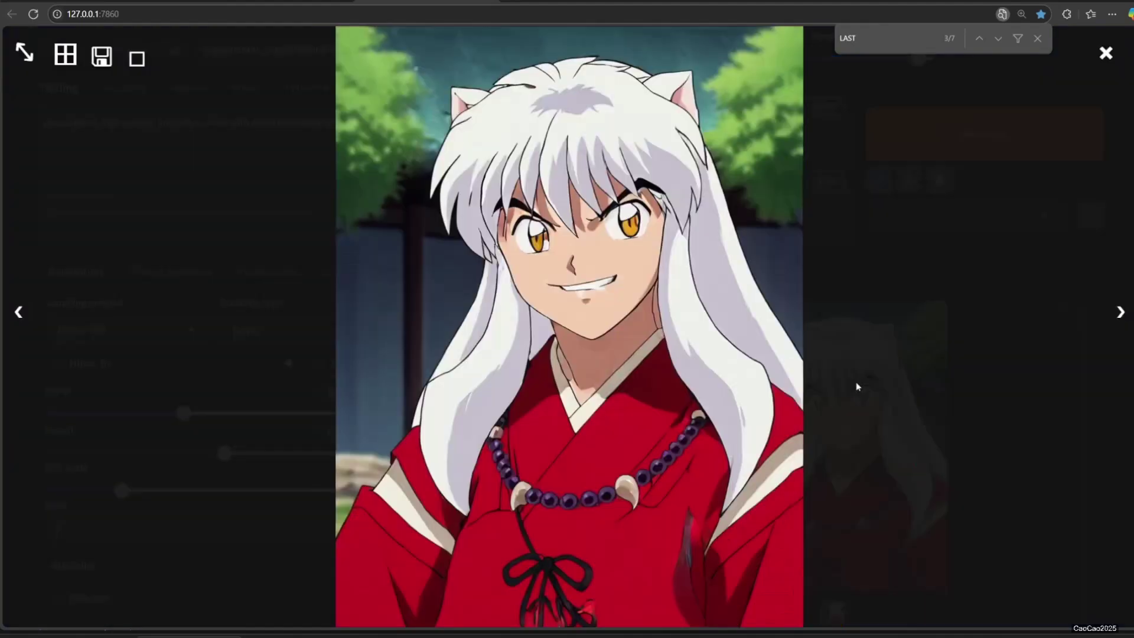
click(905, 391)
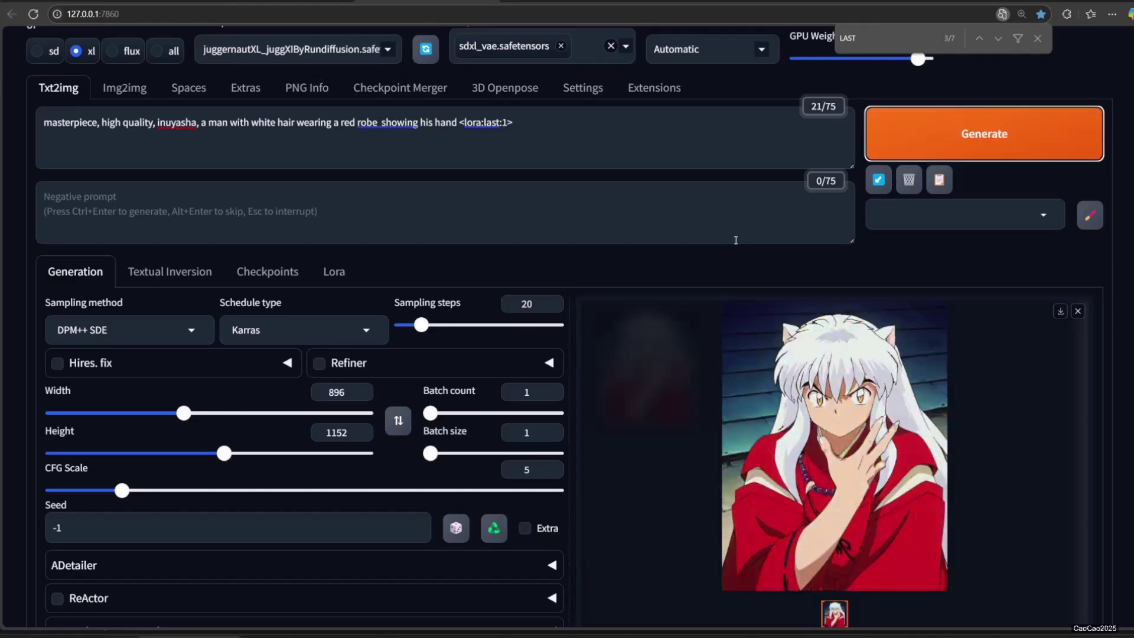
click(905, 479)
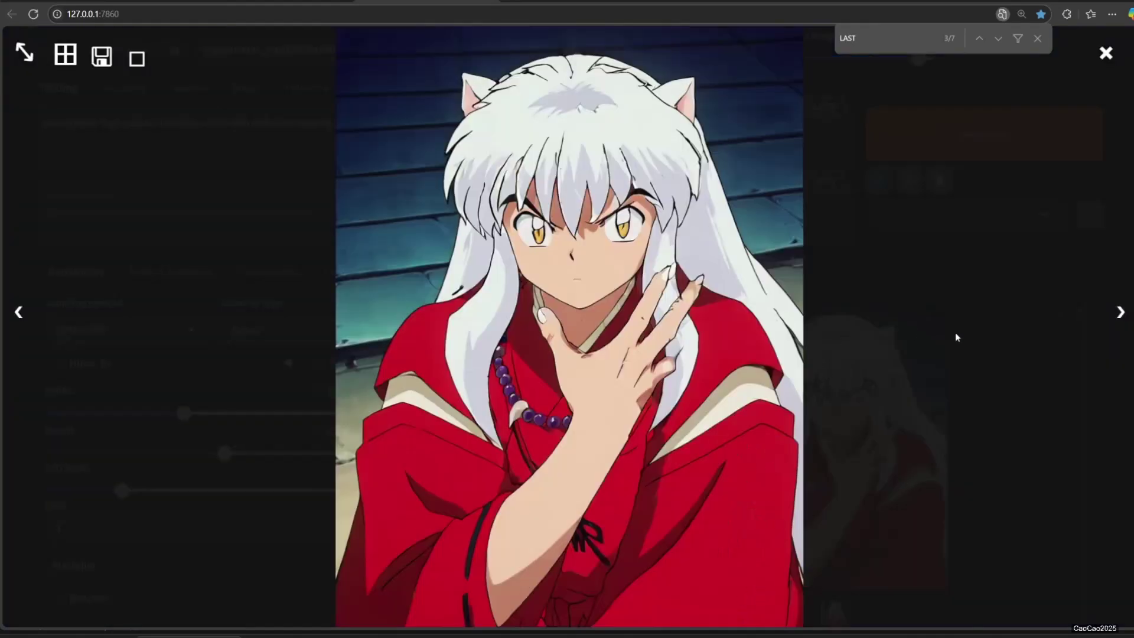
click(956, 336)
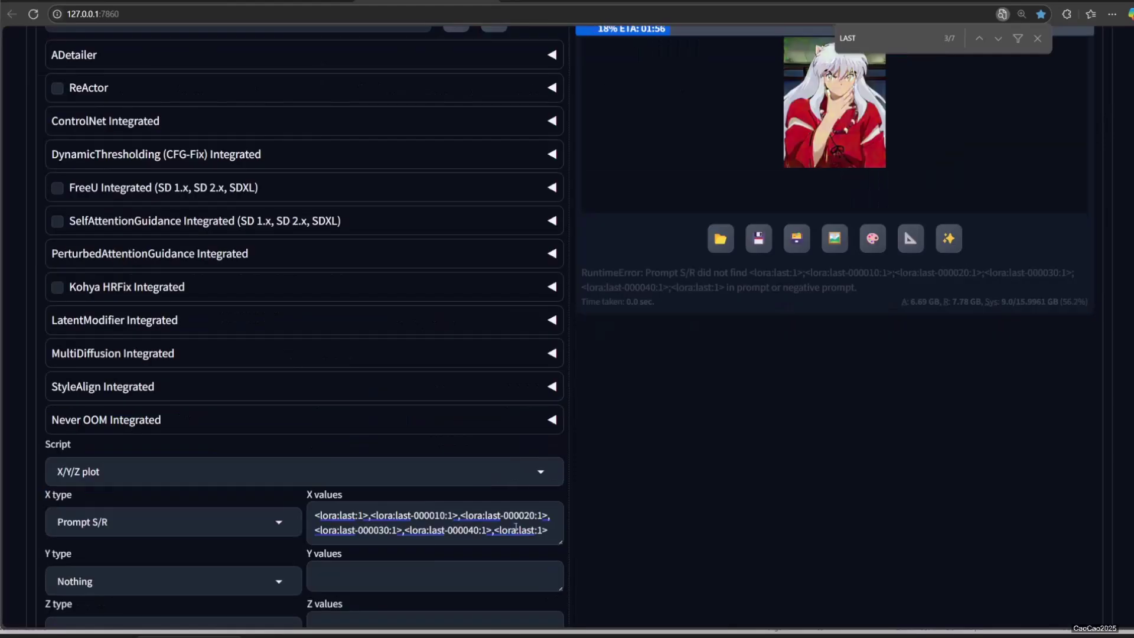
Review the X/Y/Z plot's Prompt S/R values for the LoRA versions and enlarge the resulting comparison grid.
drag(549, 532, 260, 506)
scroll(806, 495, up, 9)
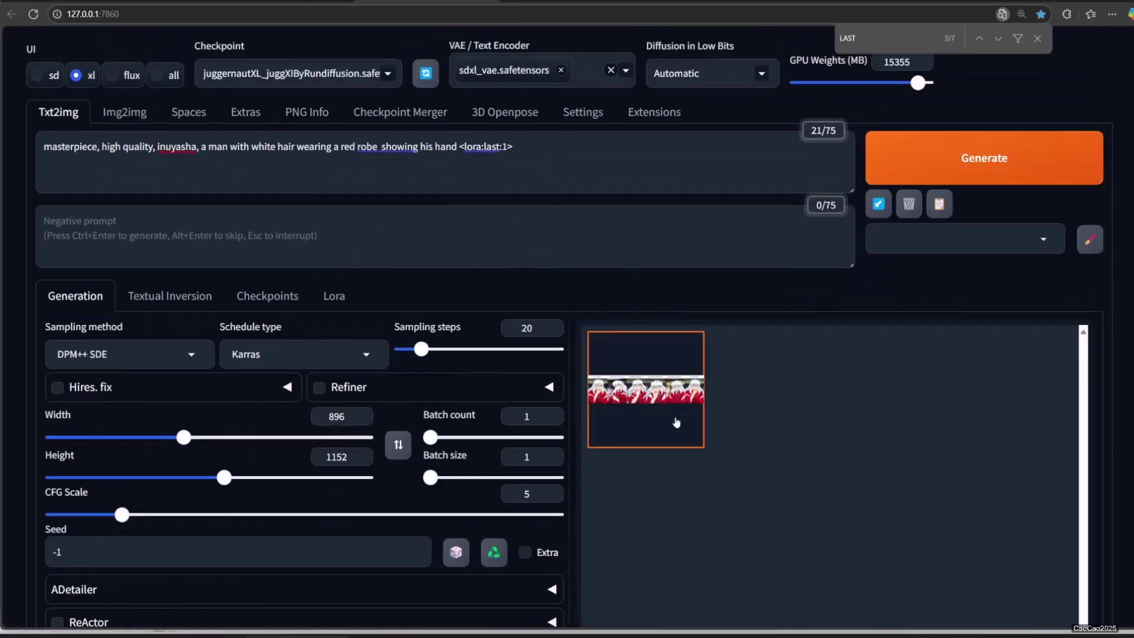
click(666, 404)
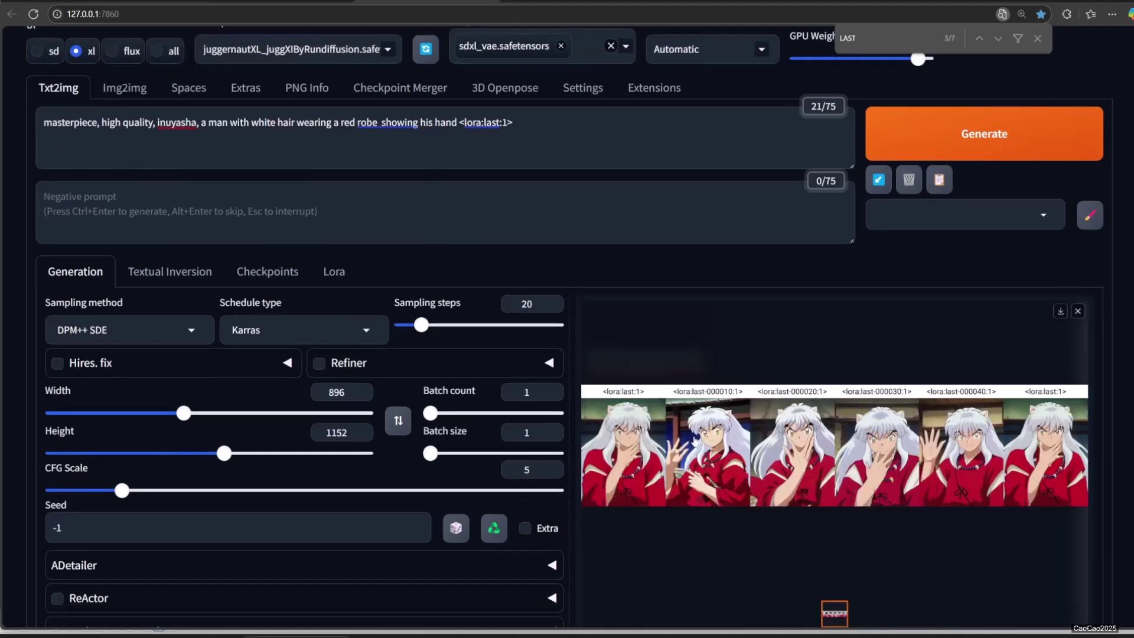
click(695, 440)
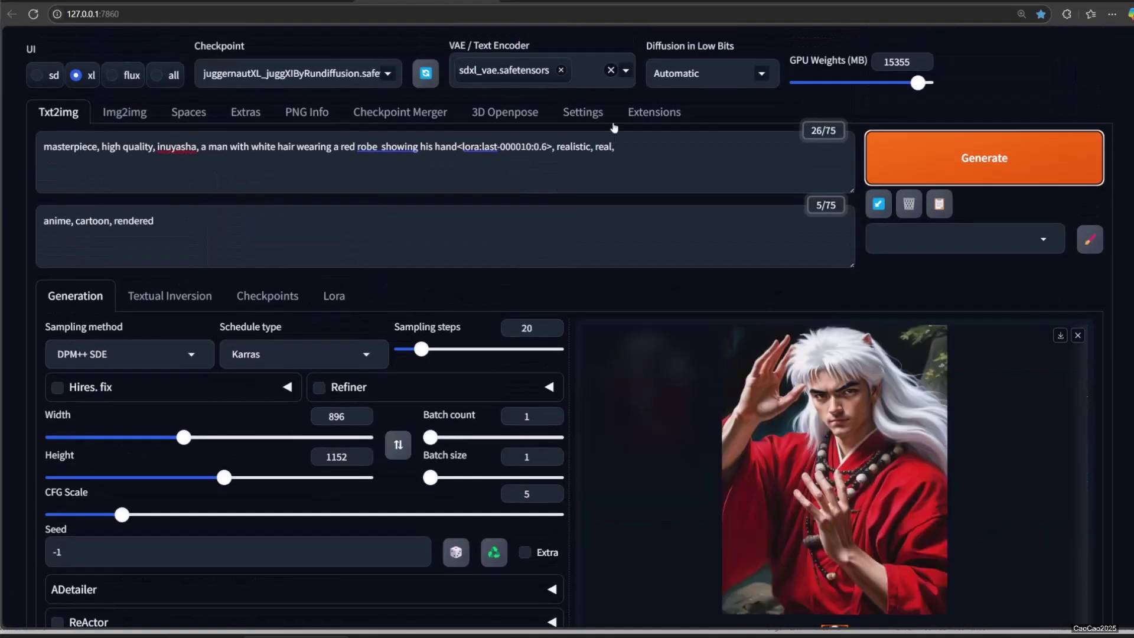
Replace "showing his hand" with "using his sword" in the realistic prompt, generate the image and inspect it enlarged.
drag(463, 147, 552, 147)
drag(380, 147, 457, 147)
text(using is sword)
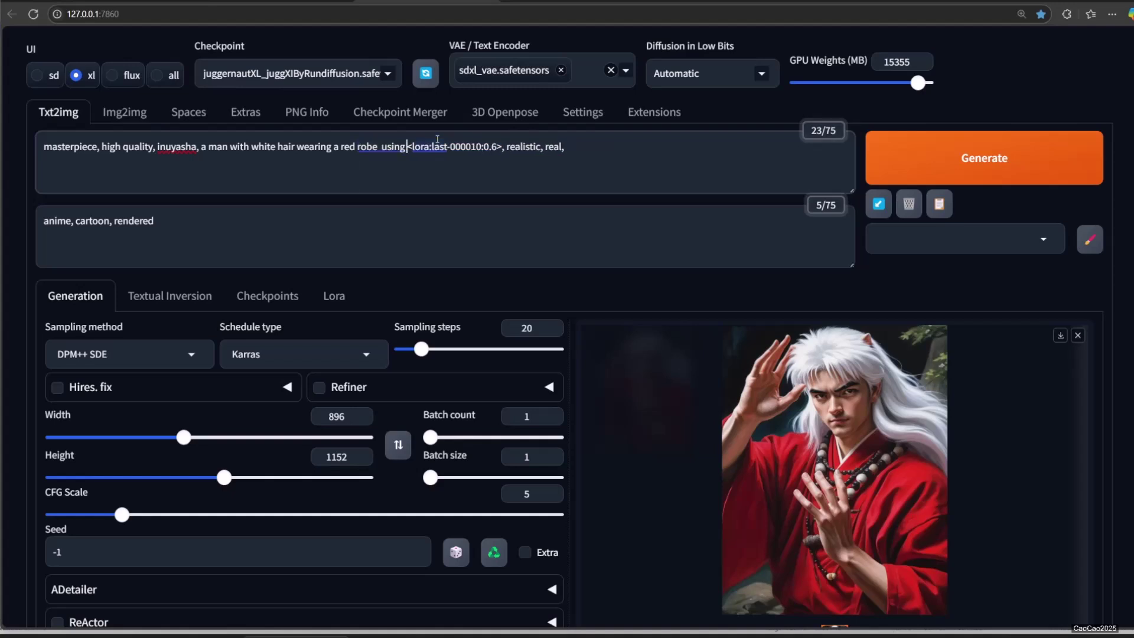
click(984, 157)
click(884, 489)
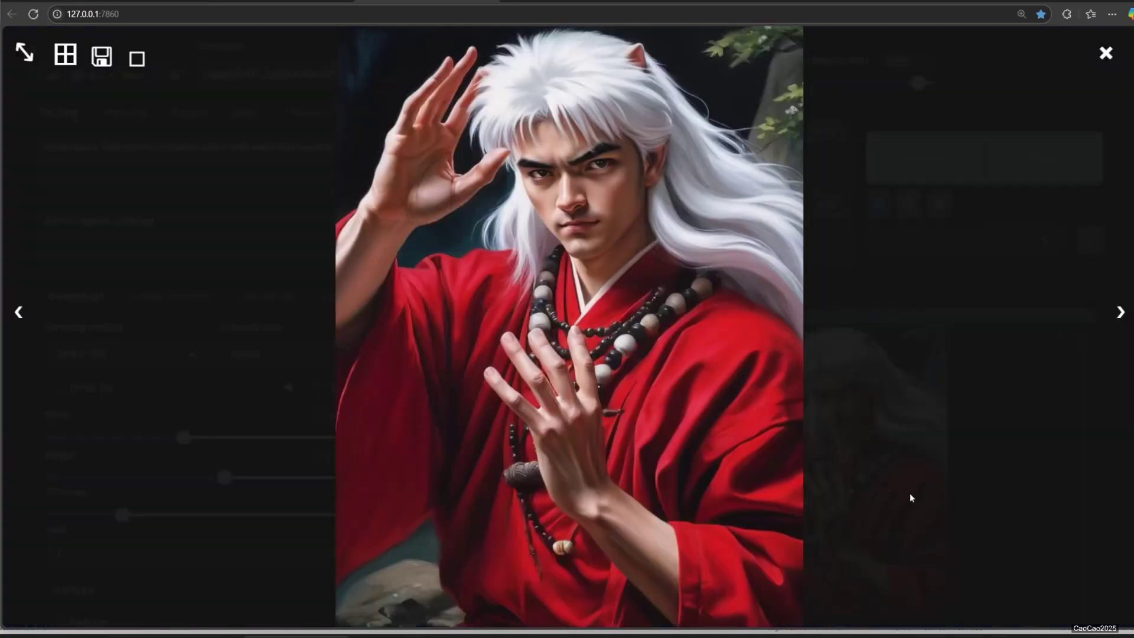
click(900, 472)
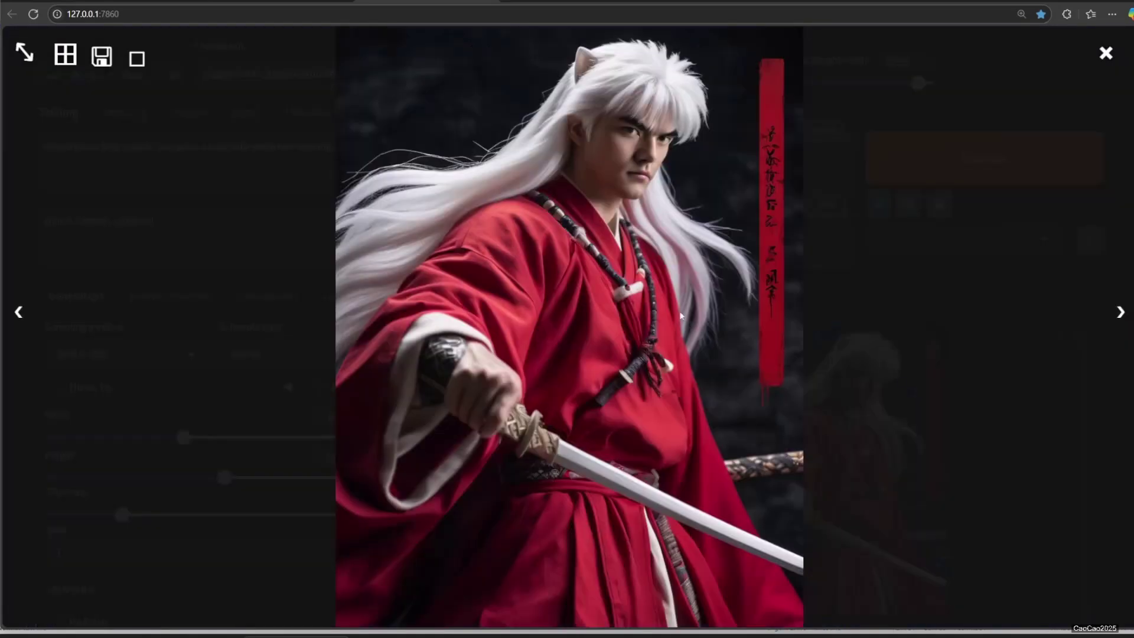
click(908, 408)
Add "handsome" to the end of the prompt and generate another image.
click(607, 148)
text(, handsome)
click(900, 155)
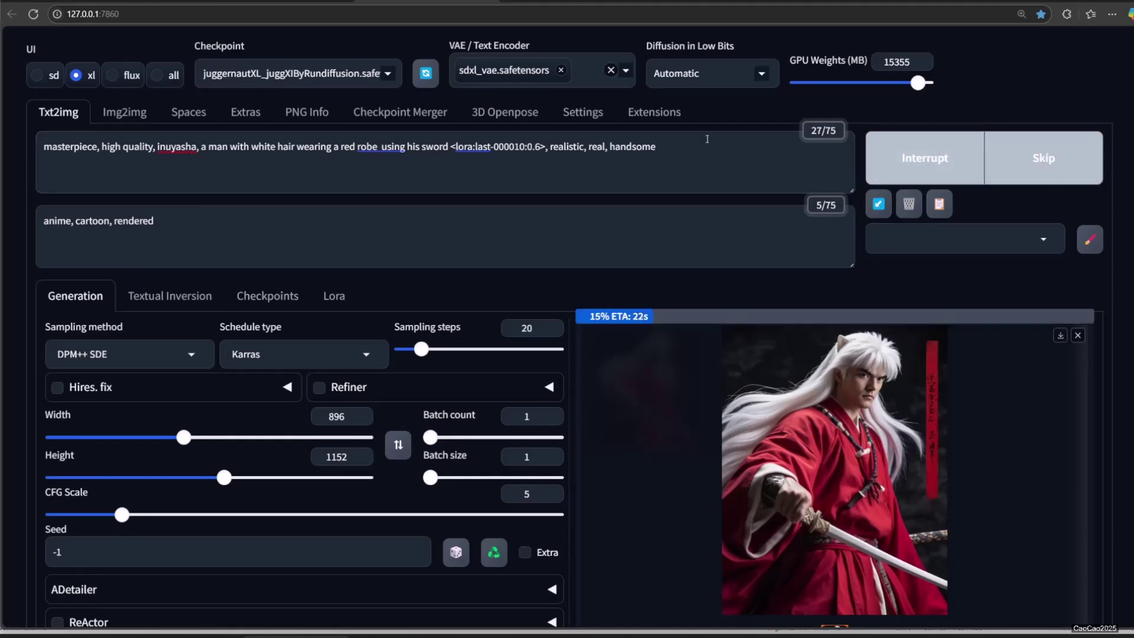
Replace "using his sword" with "holding a big sword" and remove "handsome" from the prompt.
drag(382, 147, 449, 146)
text(holding a big sword)
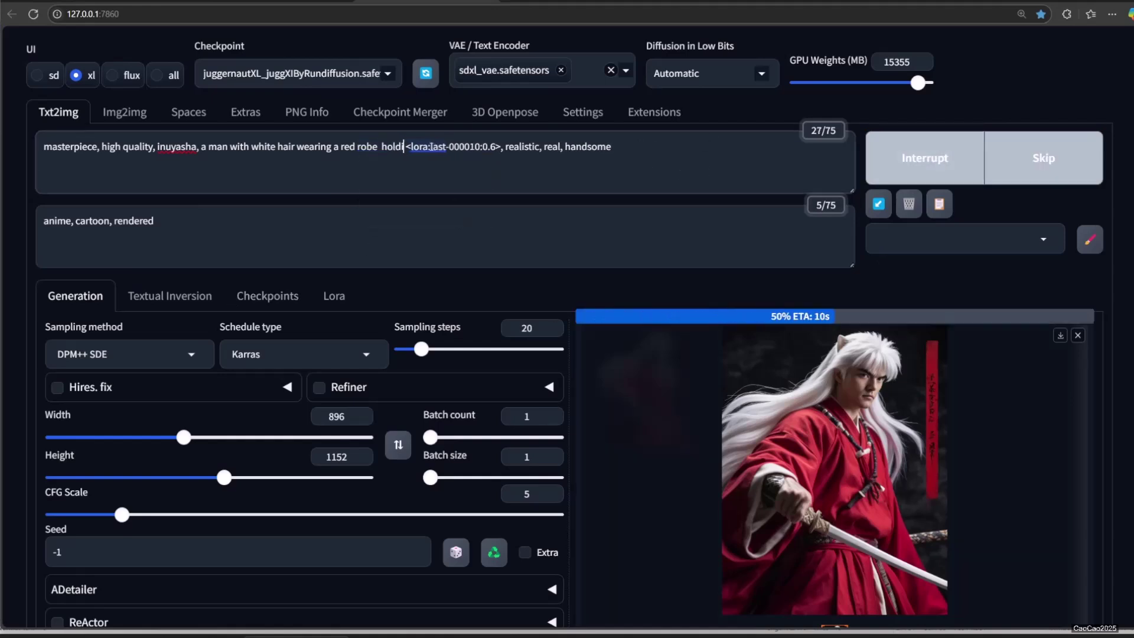
double_click(652, 146)
key(BackSpace)
key(BackSpace)
key(BackSpace)
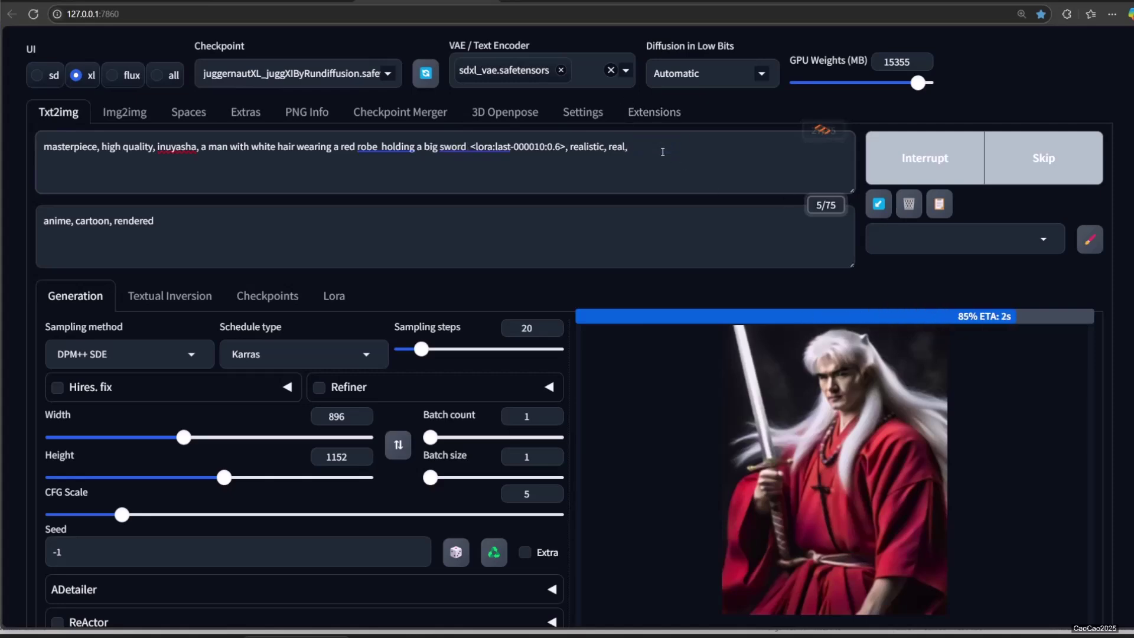
Add "in a forest" after "big sword" in the prompt, generate the image and inspect it enlarged.
click(466, 147)
text(in a forest,)
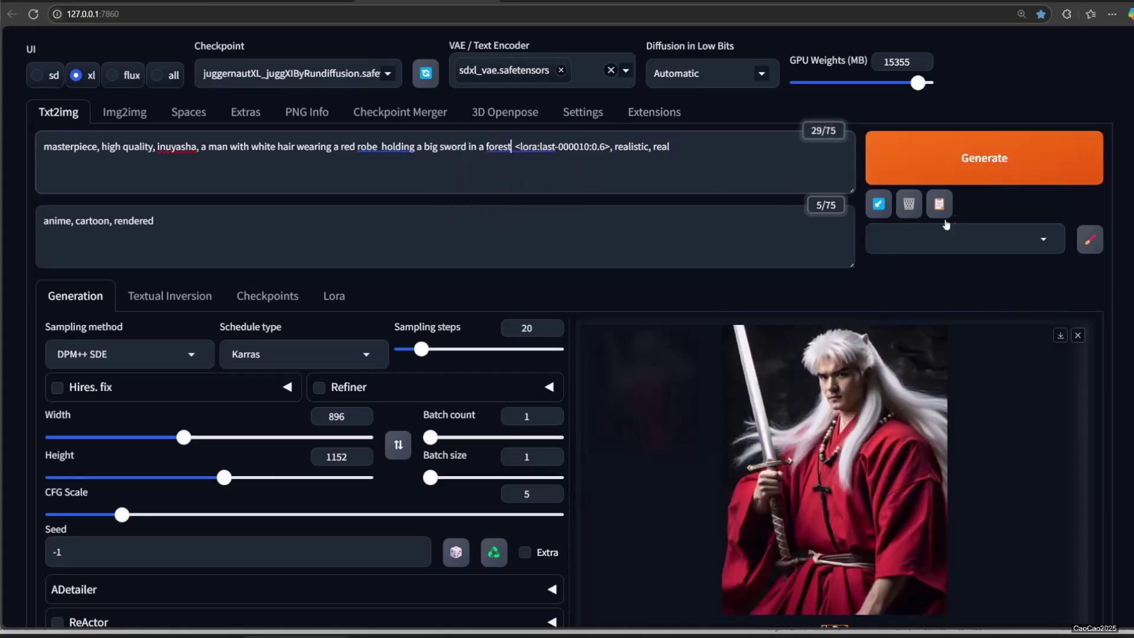
click(987, 461)
click(952, 159)
click(891, 421)
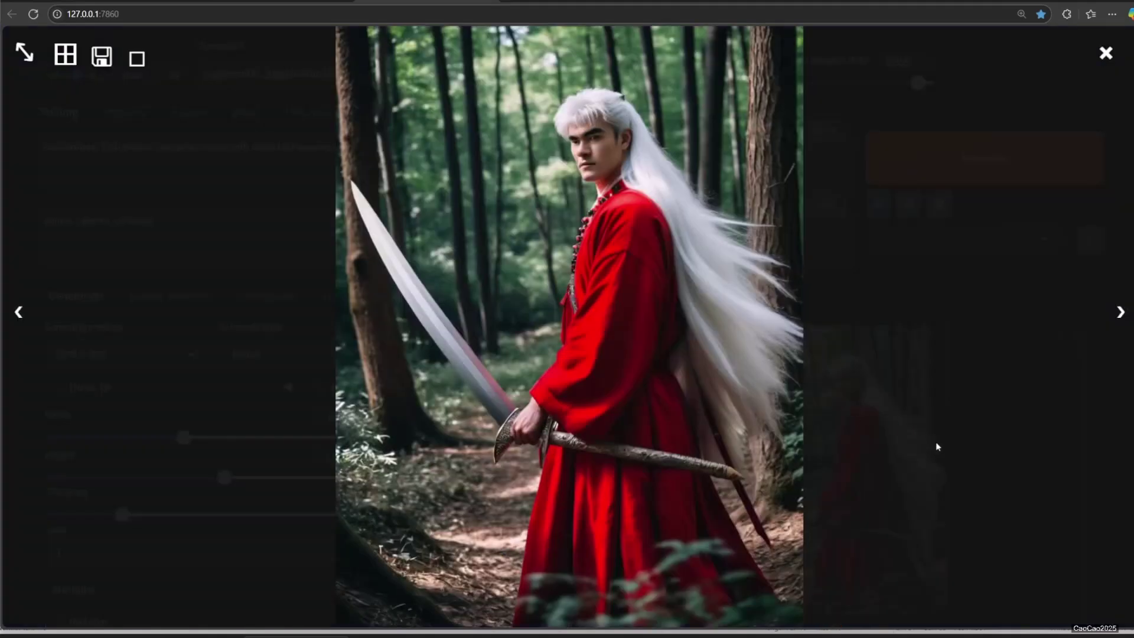
click(919, 431)
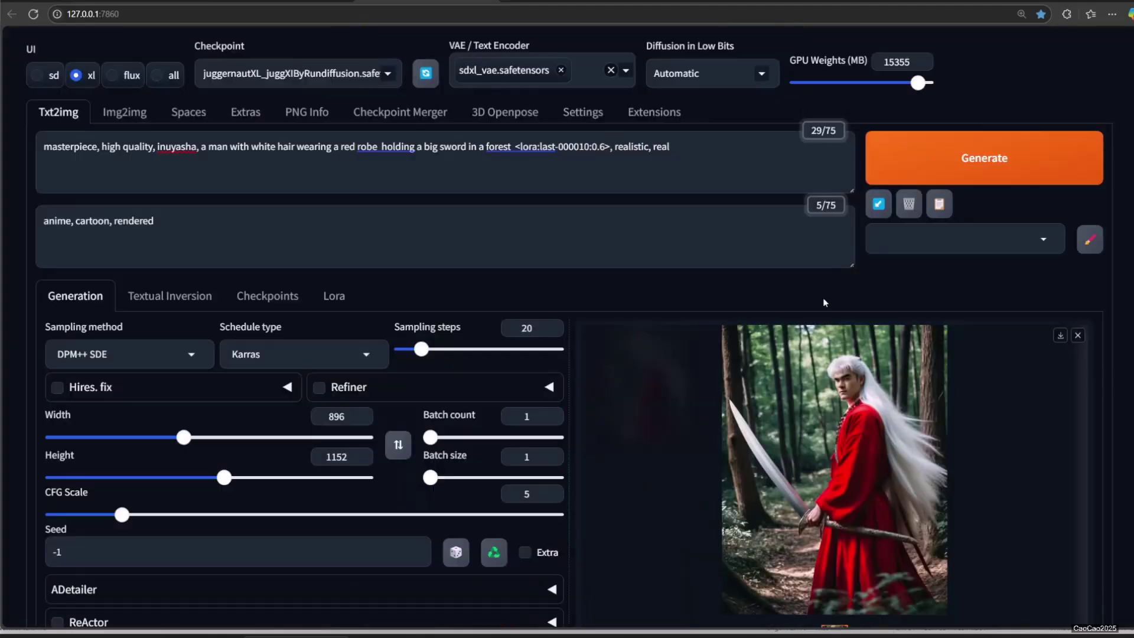
Replace "red robe holding a big sword in a forest" with "a vest in a cities street" in the prompt and generate.
click(315, 146)
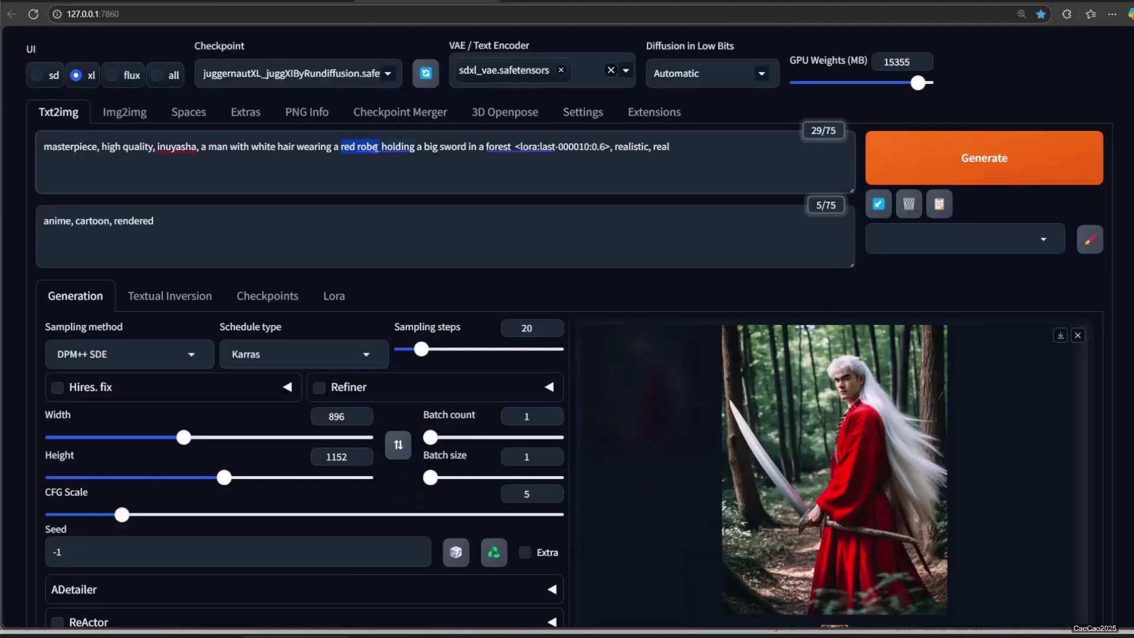
drag(389, 146, 511, 146)
text(a vest in a cities s)
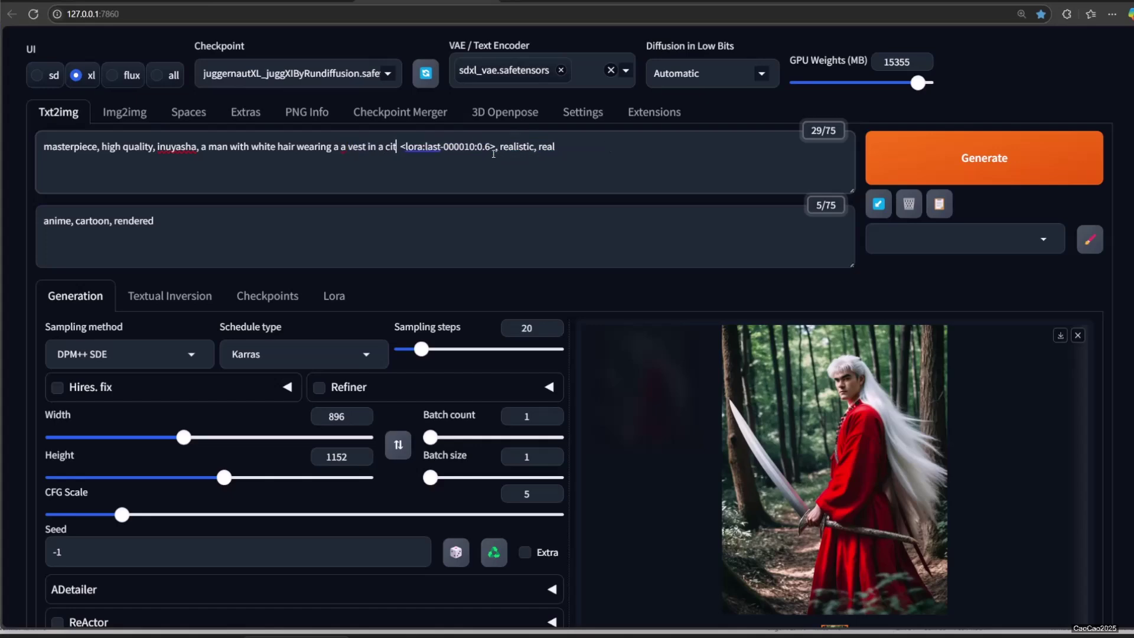
text(treet)
key(ctrl+Return)
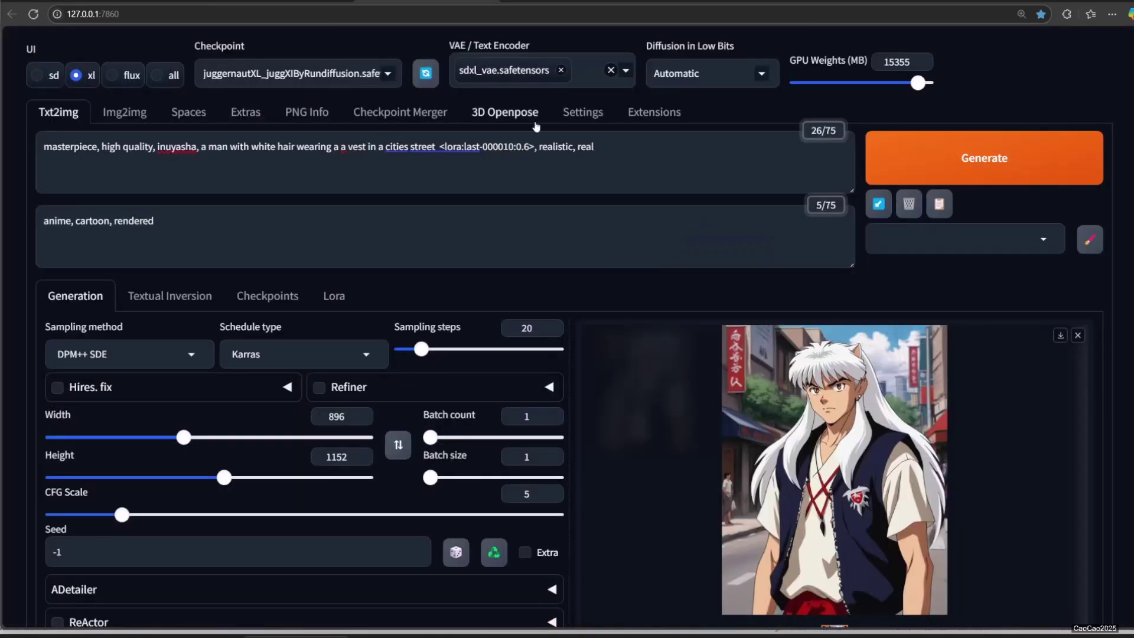
Weight "realistic" at 1.4 in the prompt, generate again and inspect the vest images enlarged.
double_click(554, 146)
key(ctrl+Return)
click(751, 363)
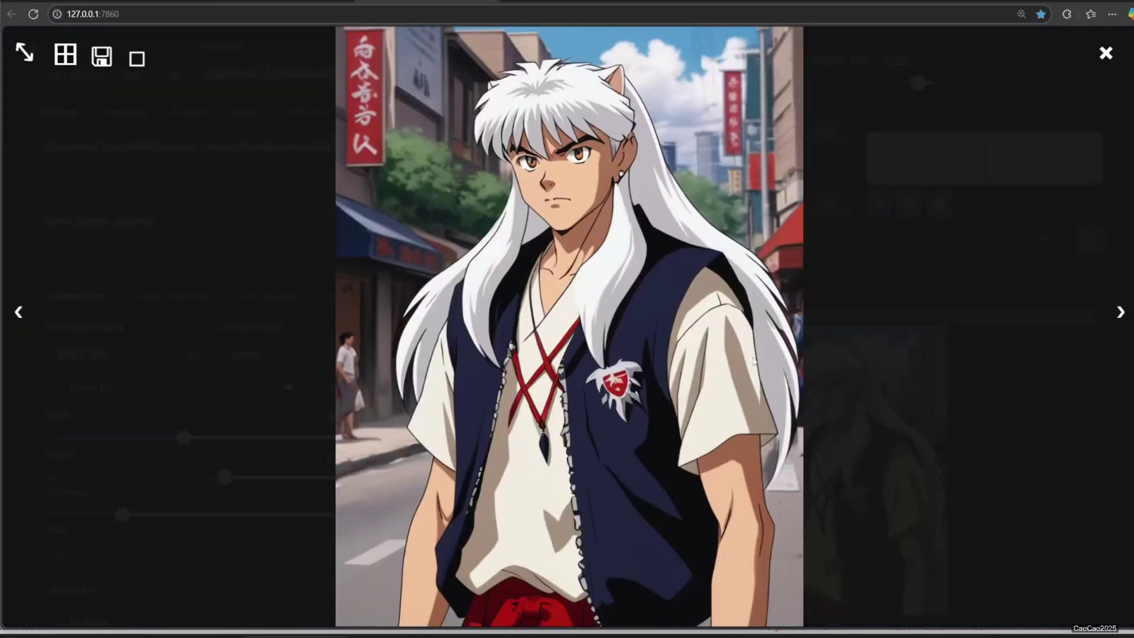
click(933, 317)
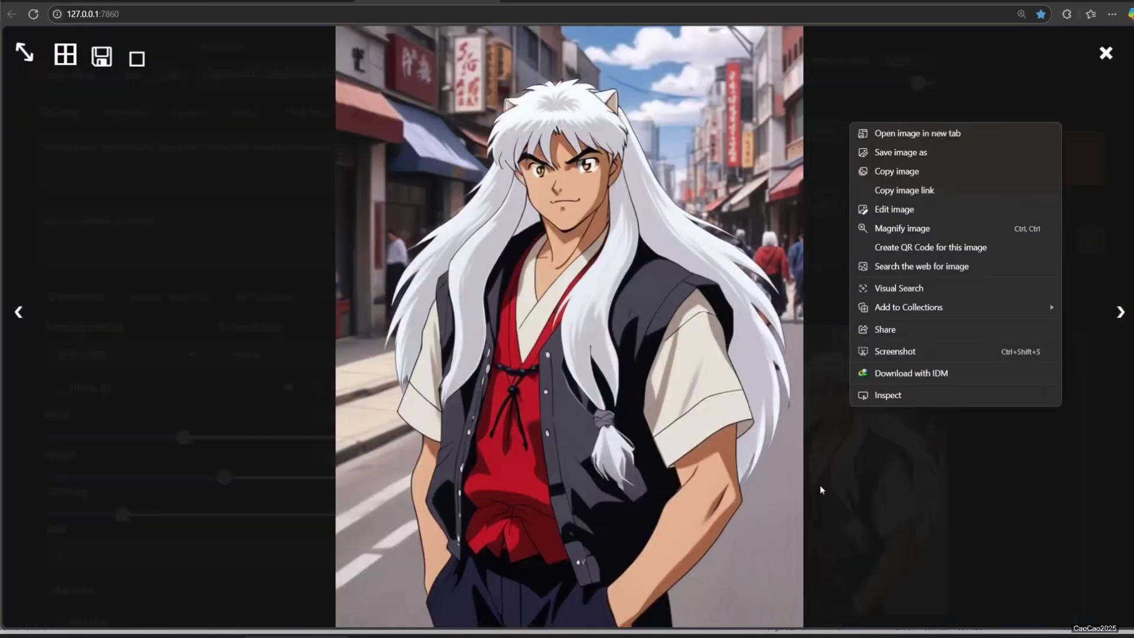
click(861, 481)
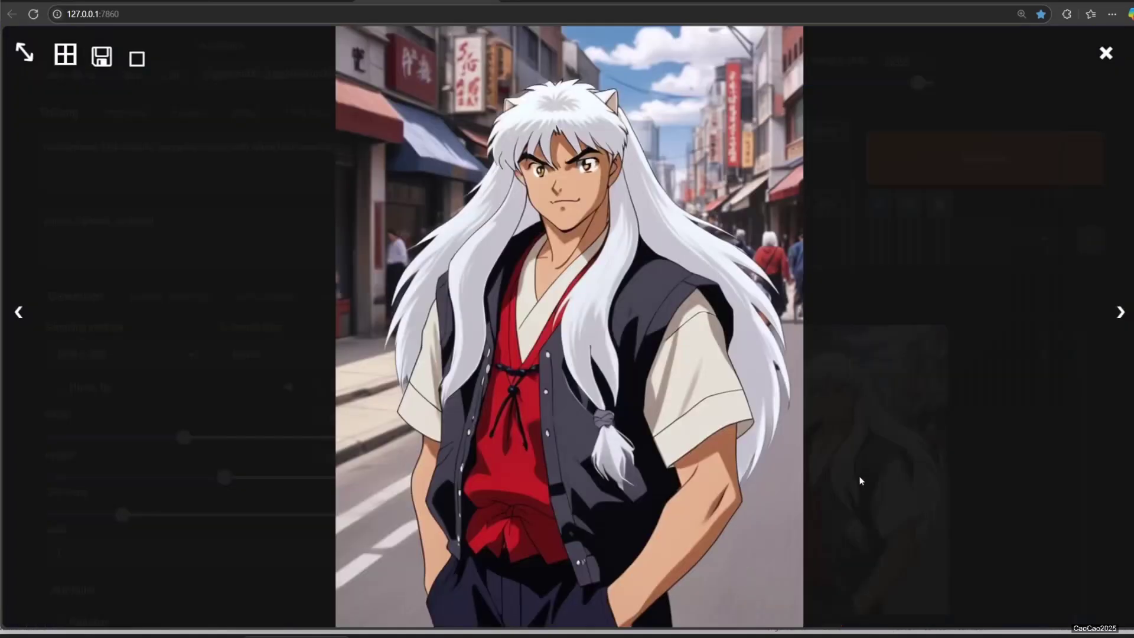
click(860, 481)
Set the LoRA weight to 0.5 and the negative prompt's "anime" weight to 1.5, generate and inspect the image enlarged.
drag(524, 146, 530, 147)
double_click(61, 221)
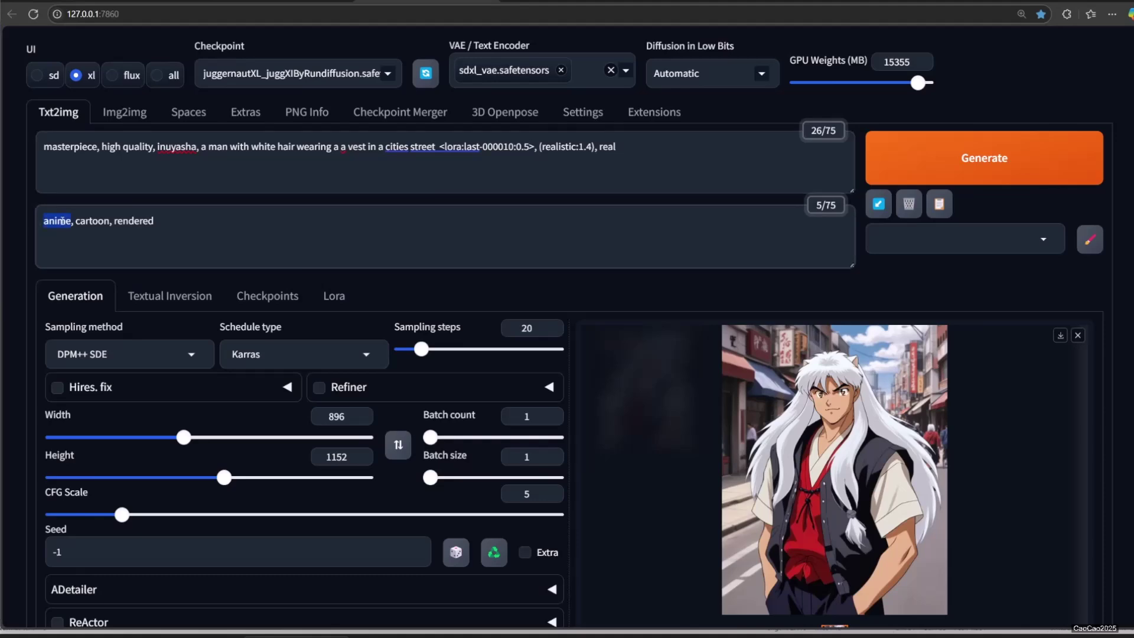
key(ctrl+Return)
click(889, 437)
click(889, 437)
click(867, 373)
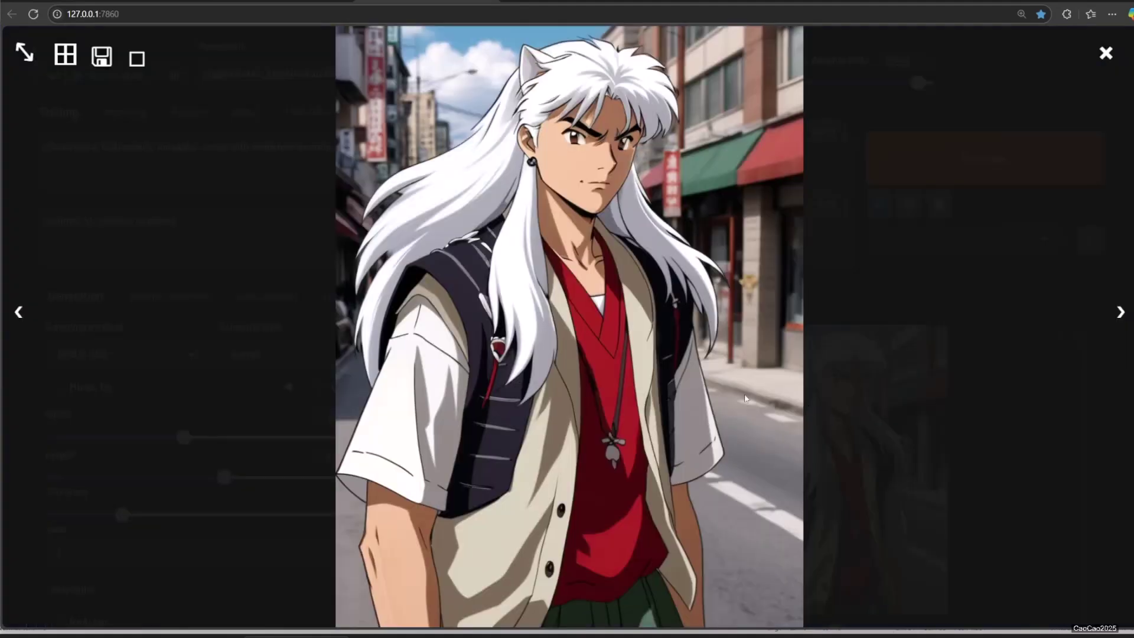
click(898, 408)
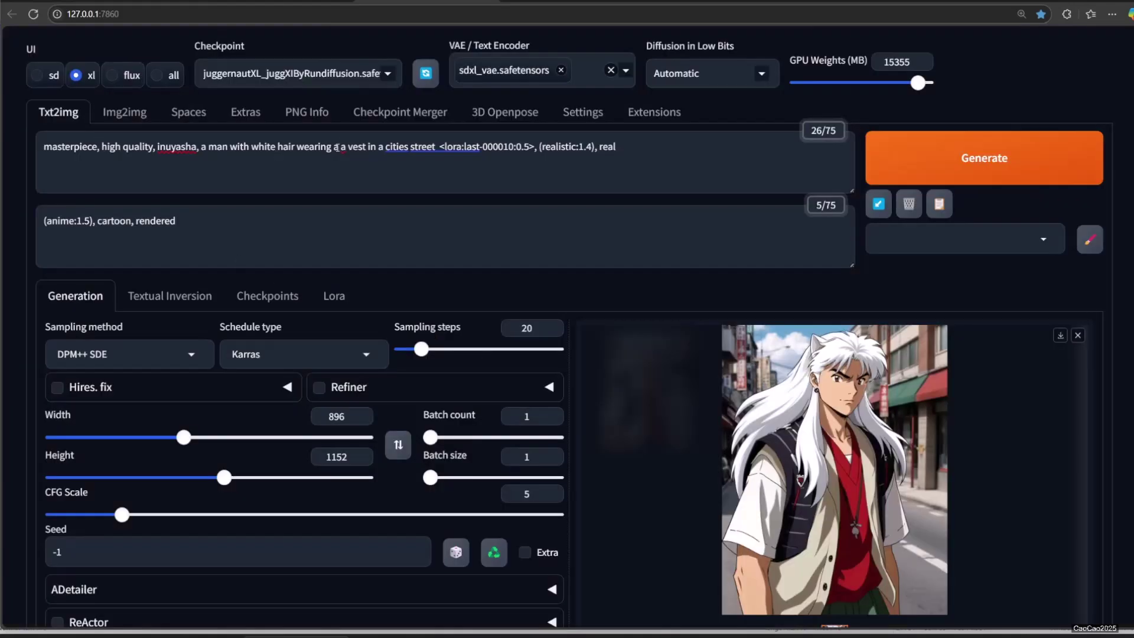
Remove "wearing a a vest" from the prompt, replace "white hair" with "red robe", and generate the street images.
drag(298, 147, 367, 146)
key(BackSpace)
click(887, 167)
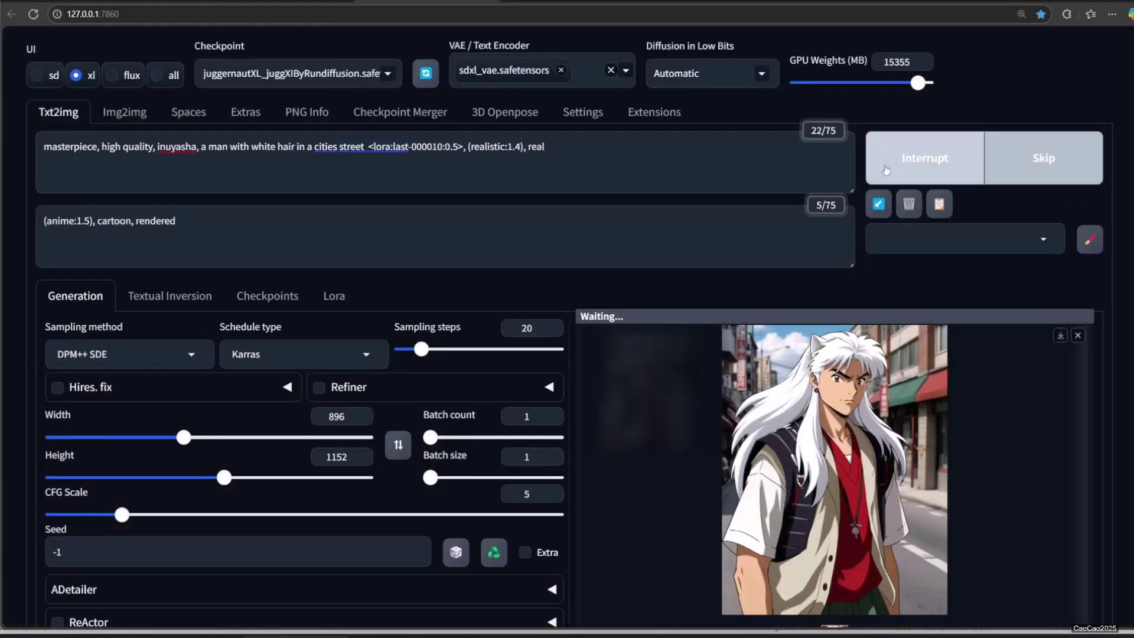
click(910, 415)
click(914, 403)
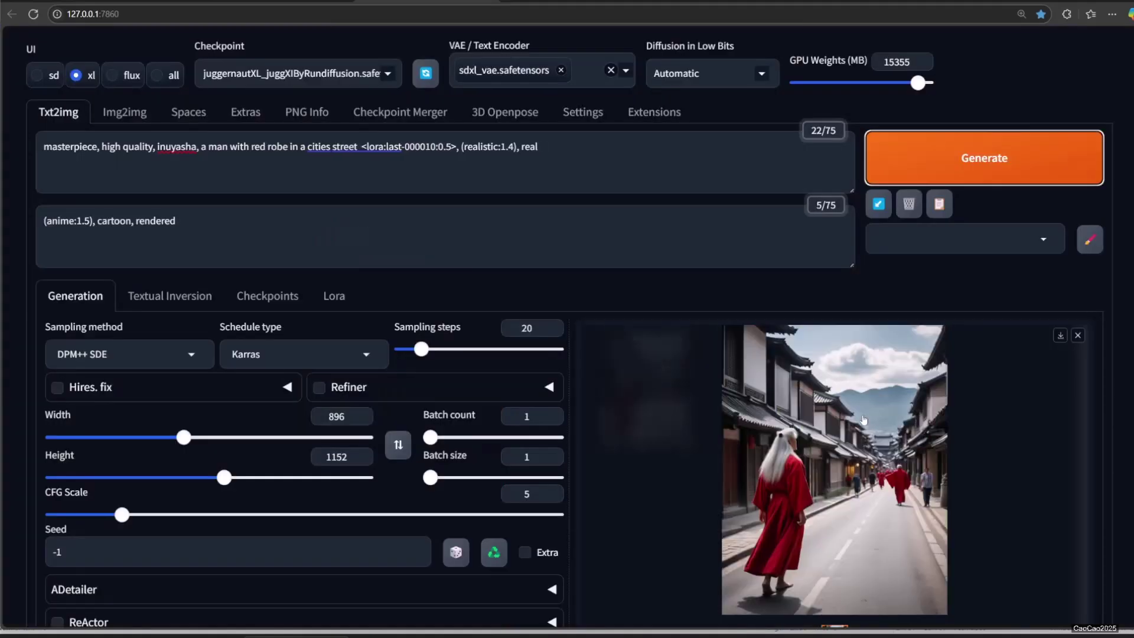
Add "looking at the camera , 8K, HD, analog," before the LoRA tag in the prompt and generate a new image.
click(898, 417)
click(277, 174)
click(361, 146)
text(looking at the camera )
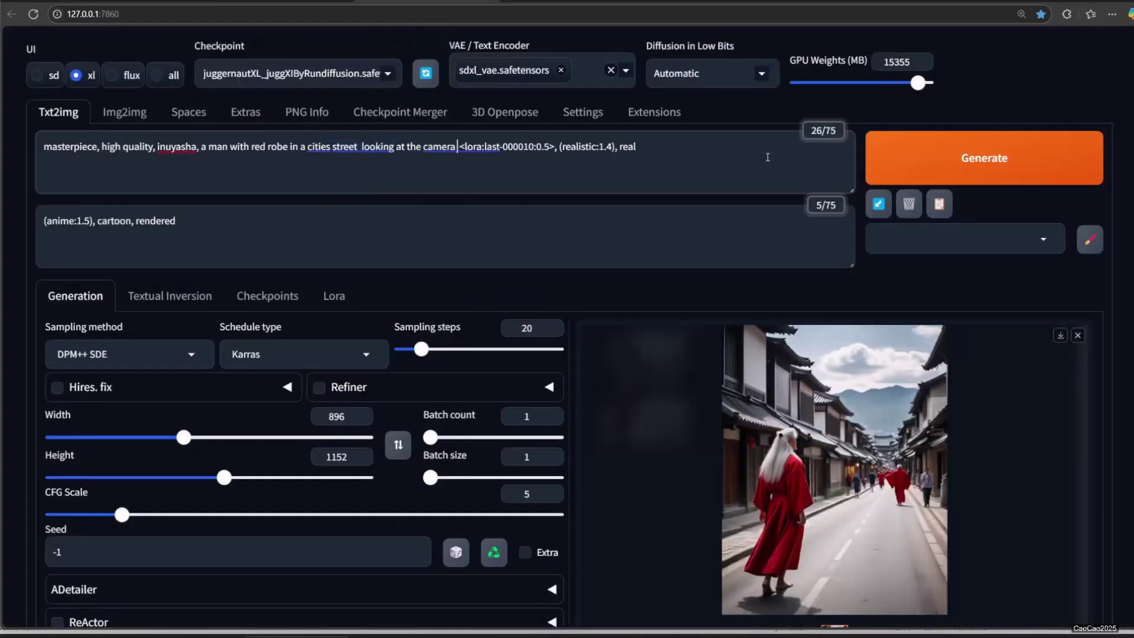
text(, 8K, HD,)
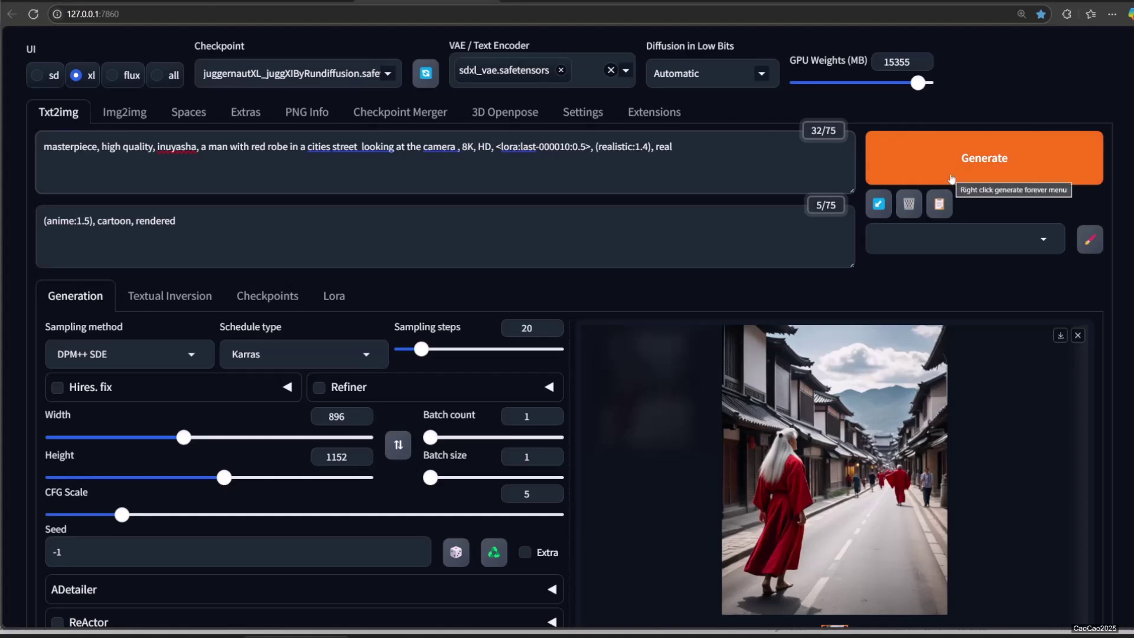
text( analog,)
click(944, 177)
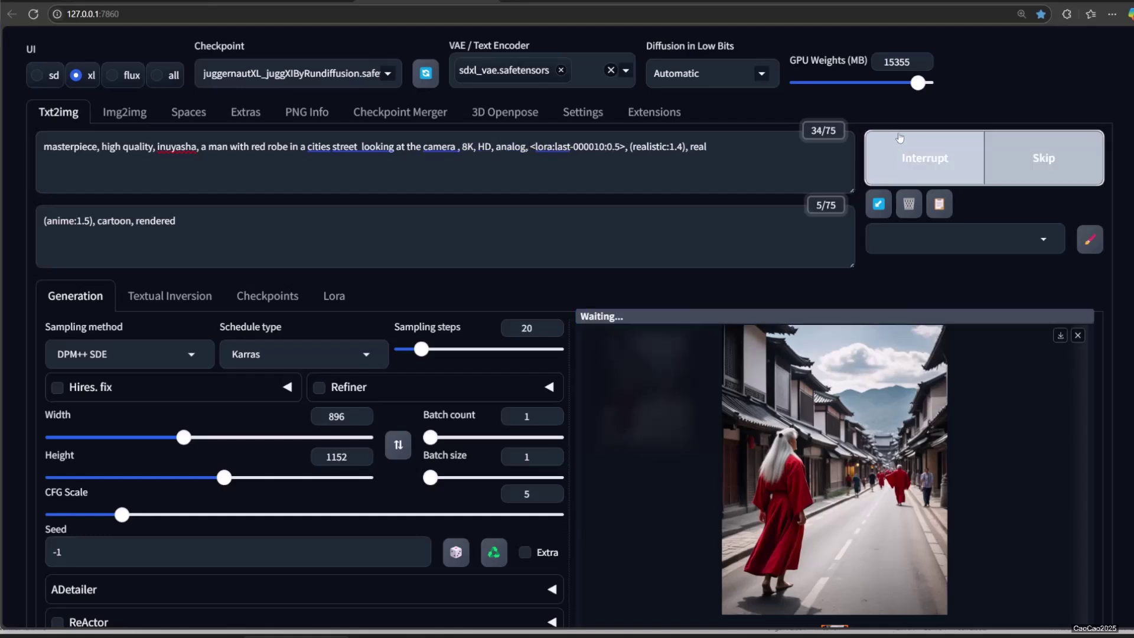